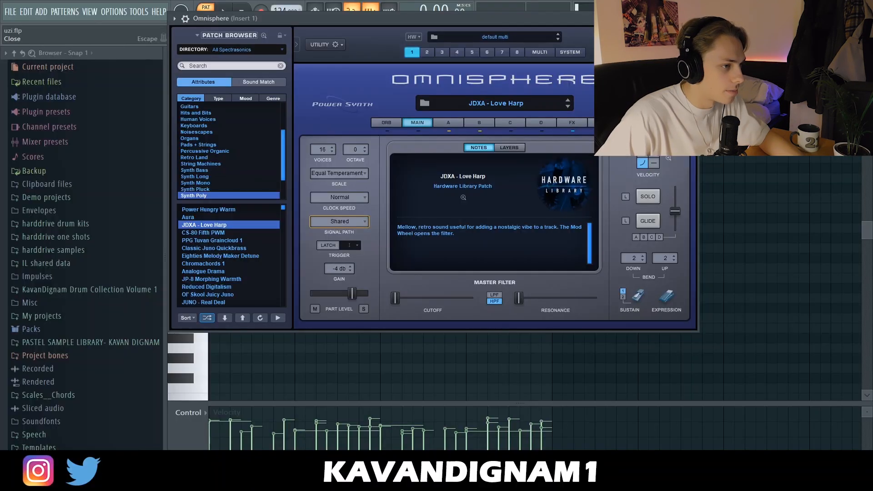
Add a second Omnisphere channel, load the Muted Baleariset patch from the Synth Pluck category, and open its piano roll.
left_click(691, 17)
left_click(440, 235)
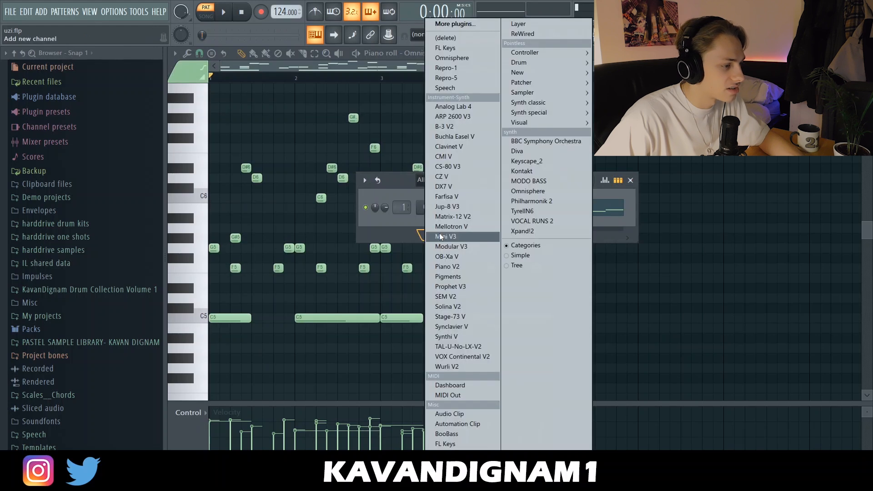
left_click(550, 190)
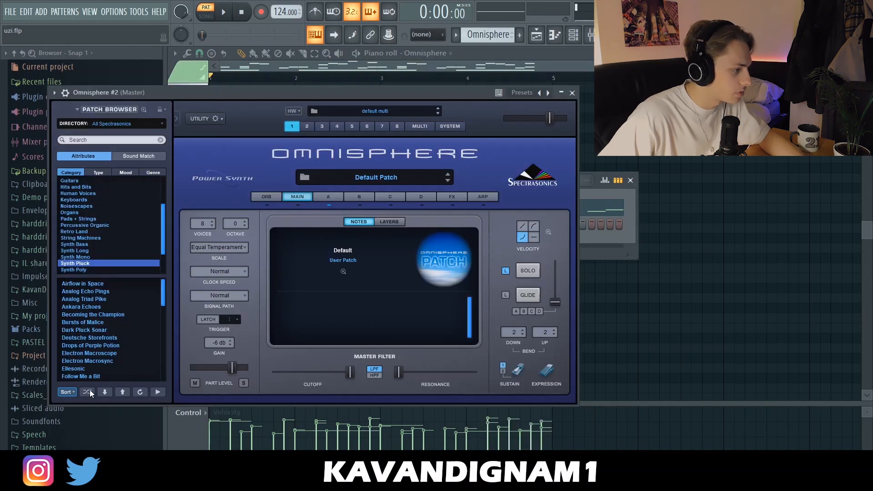
left_click(89, 389)
left_click(572, 93)
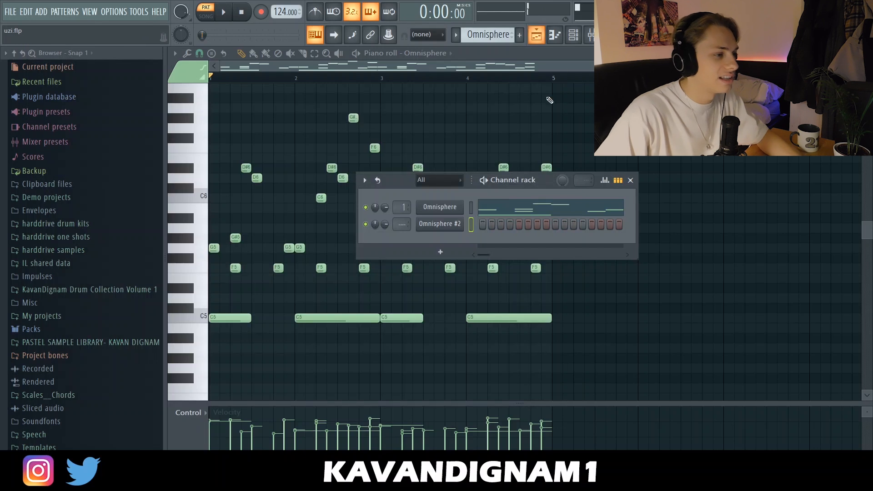
left_click(554, 36)
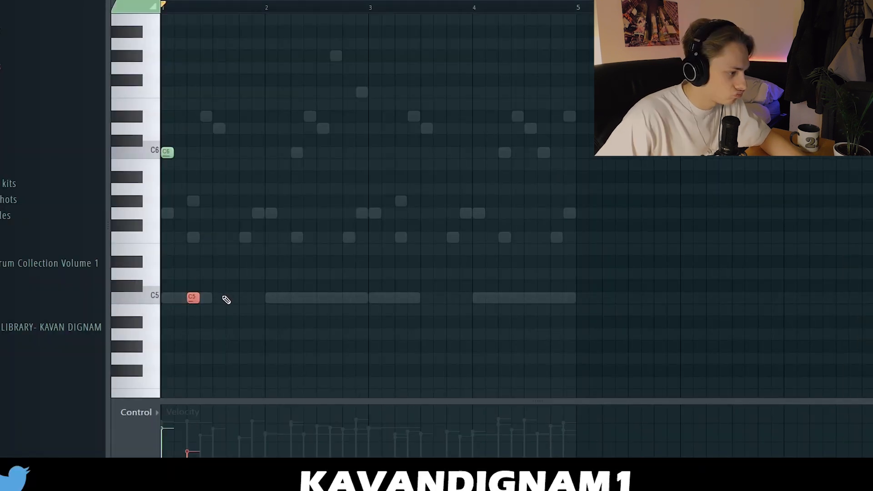
Extend the pluck pattern into bar 2 with C6, C5 and G#5 notes, and duplicate the two bars into bars 3 and 4.
key("space")
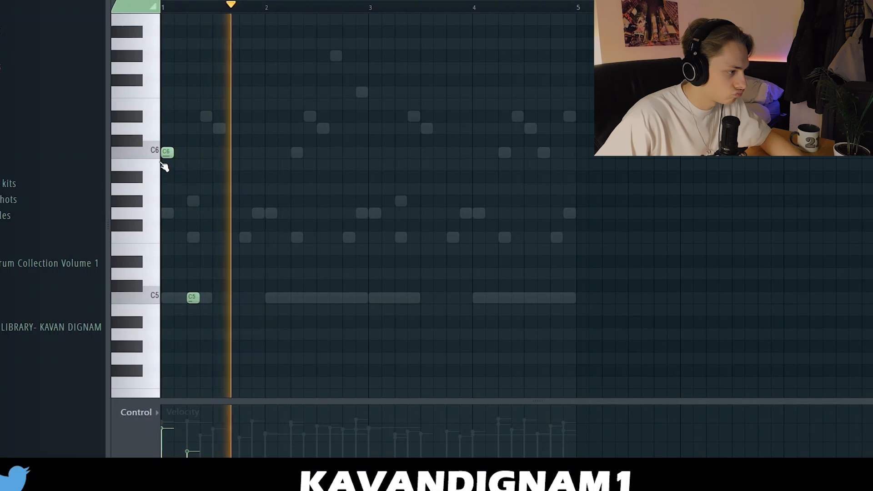
left_click(270, 152)
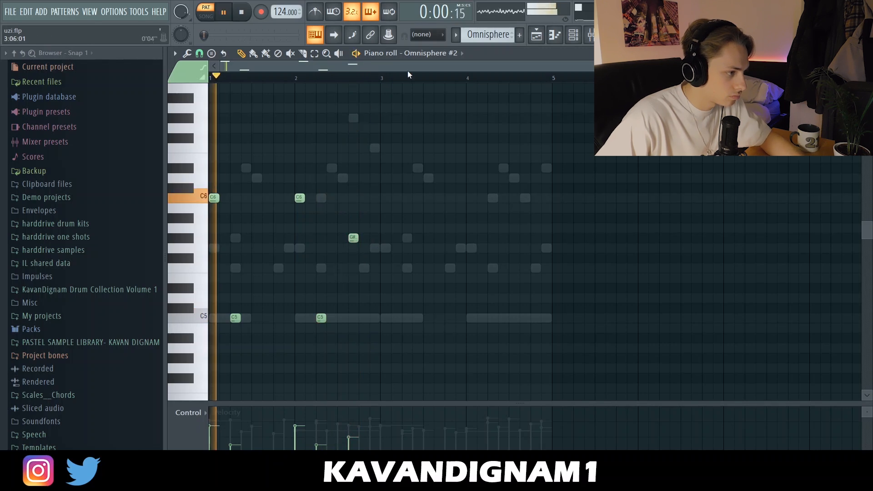
key("ctrl+a")
key("ctrl+b")
key("ctrl+d")
key("space")
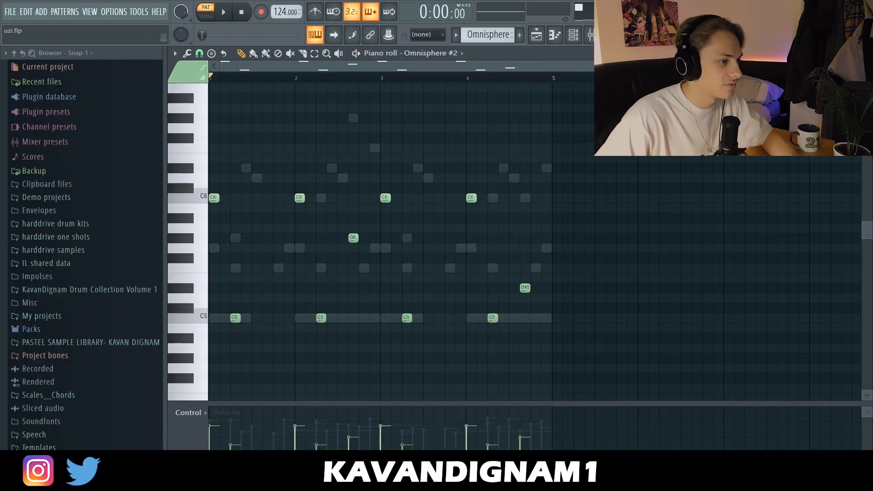
Raise the amp envelope attack on layer A of Omnisphere #2 to 0.157 sec.
left_click(574, 39)
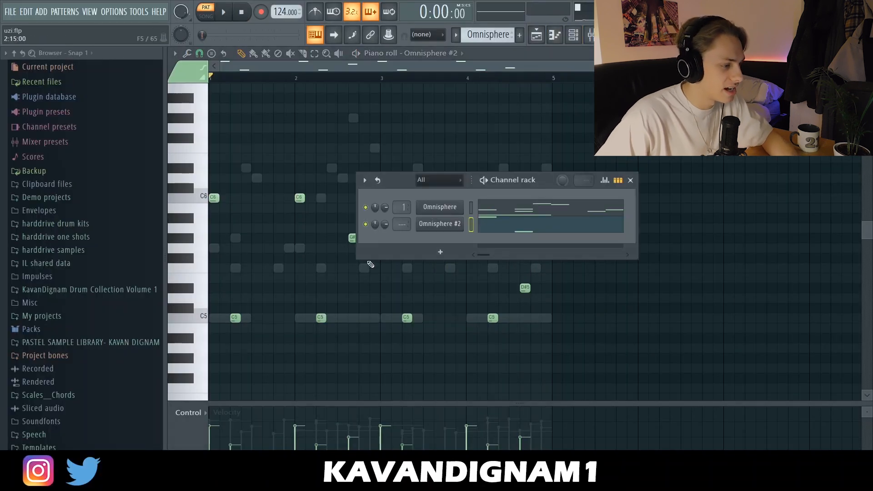
left_click(435, 225)
left_click(327, 197)
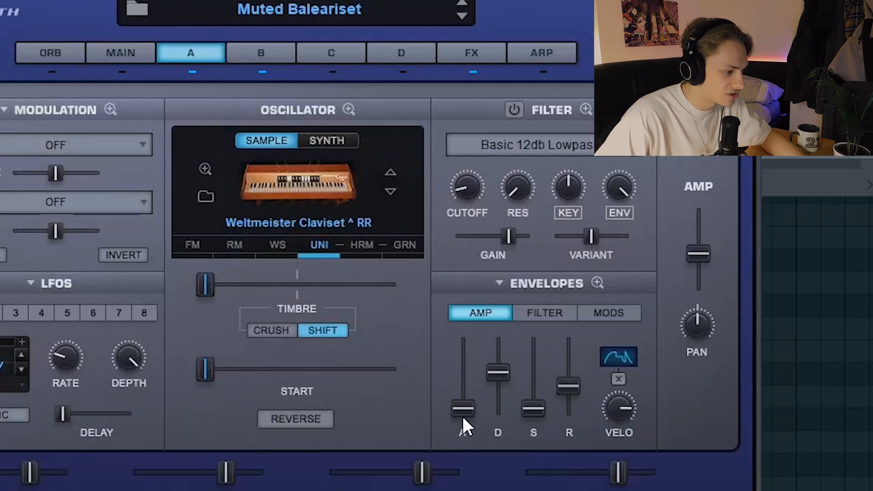
left_click_drag(448, 357, 449, 350)
key("space")
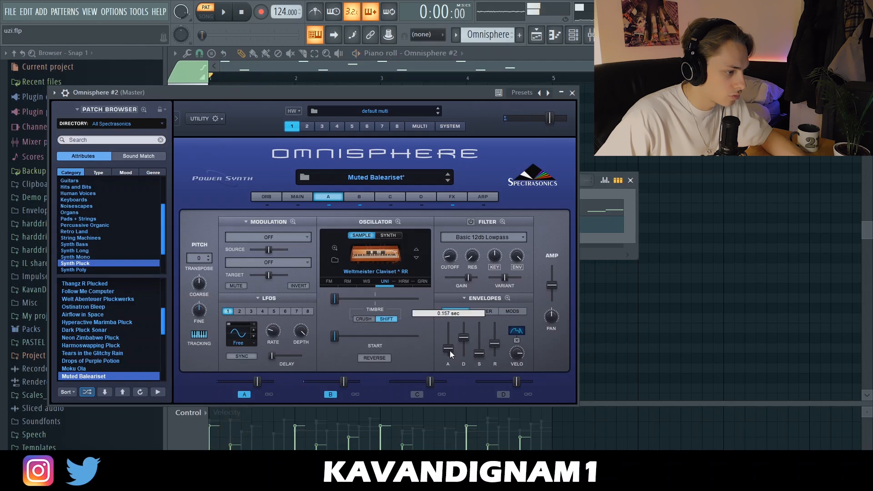
left_click(572, 93)
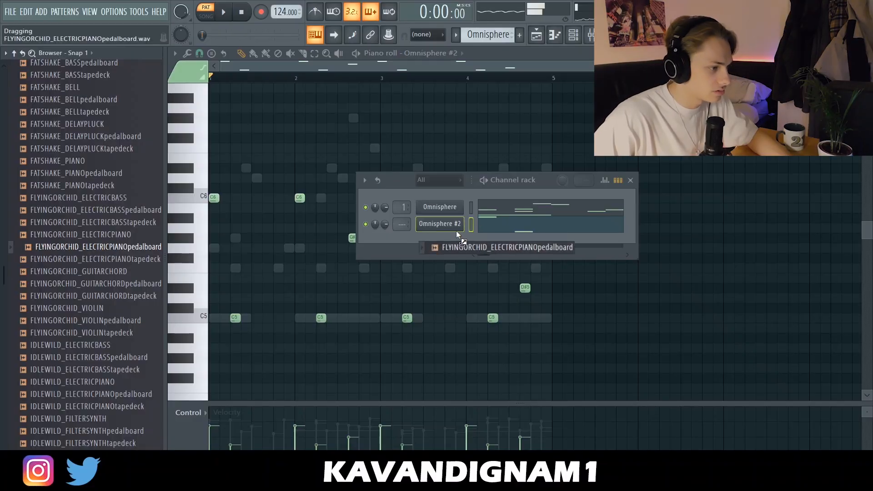
Add the FLYINGORCHID_ELECTRICPIANOpedalboard sample as a channel and write one-bar C5, D#5, G5 and C6 chords across four bars.
left_click_drag(455, 232, 456, 241)
left_click(567, 36)
key("space")
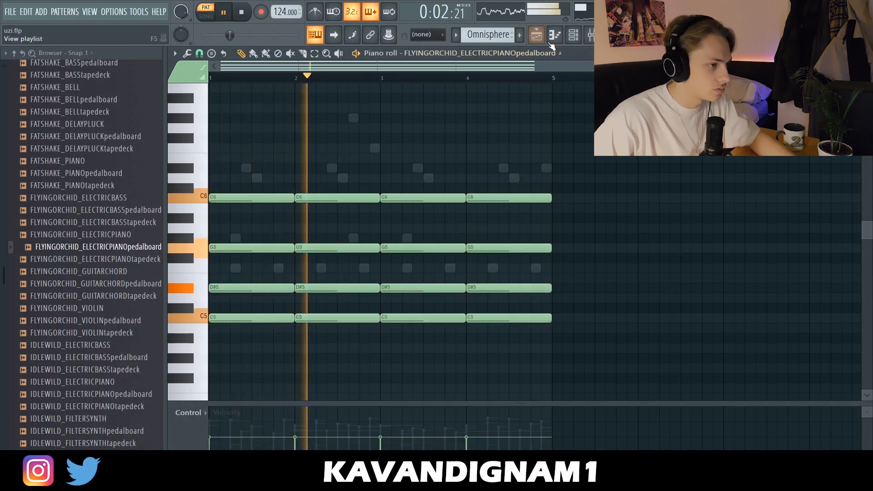
left_click(572, 35)
key("space")
key("F6")
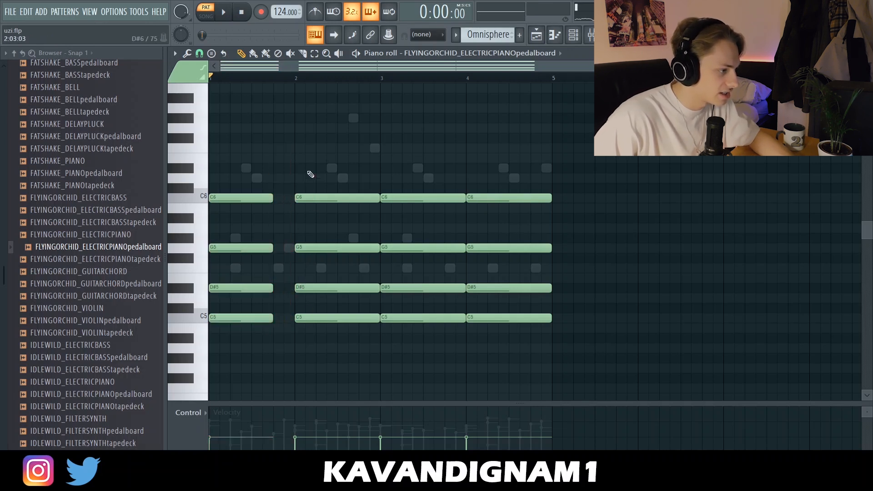
Randomize the note levels of the electric piano chords and strum their start times.
key("alt+r")
key("space")
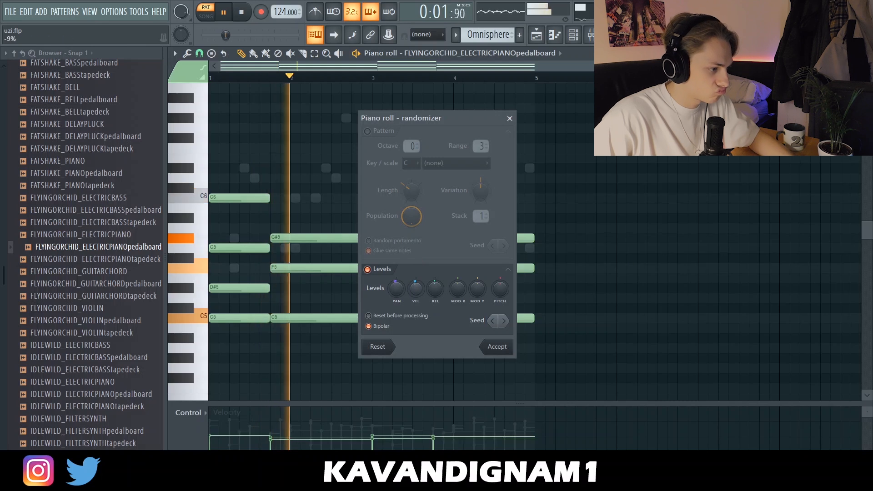
left_click(500, 348)
key("alt+s")
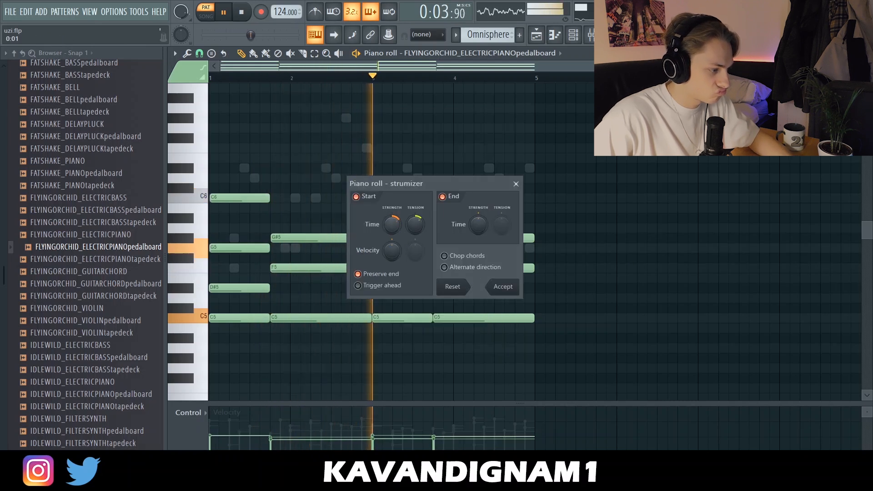
left_click(502, 287)
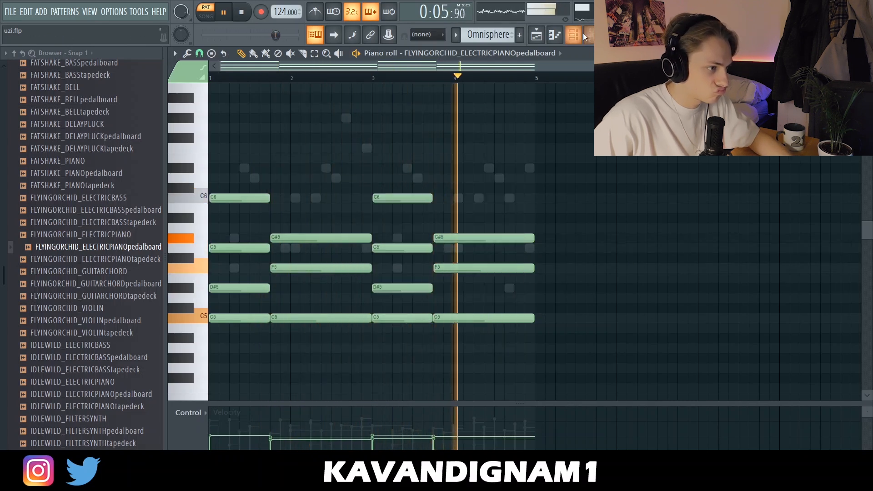
key("F6")
key("space")
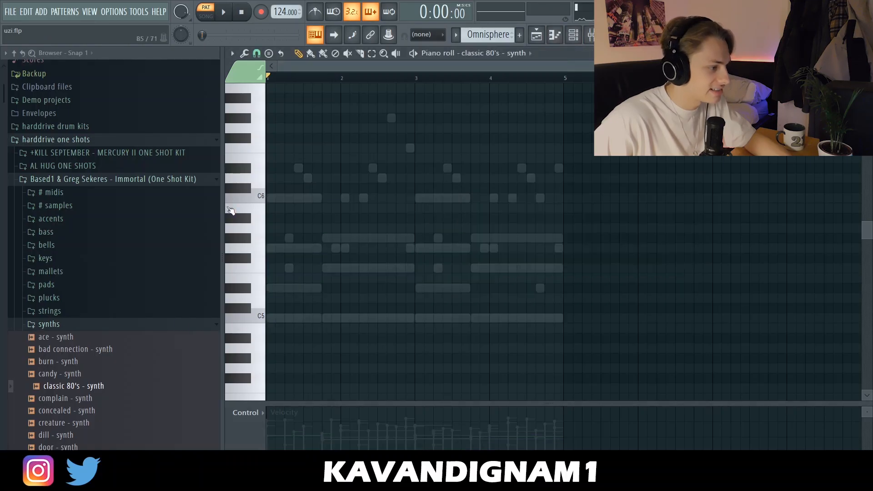
Draw C6, D#6 and D6 melody notes in bar 1 of the classic 80's synth.
scroll(286, 220, "down", 4)
scroll(346, 163, "up", 1)
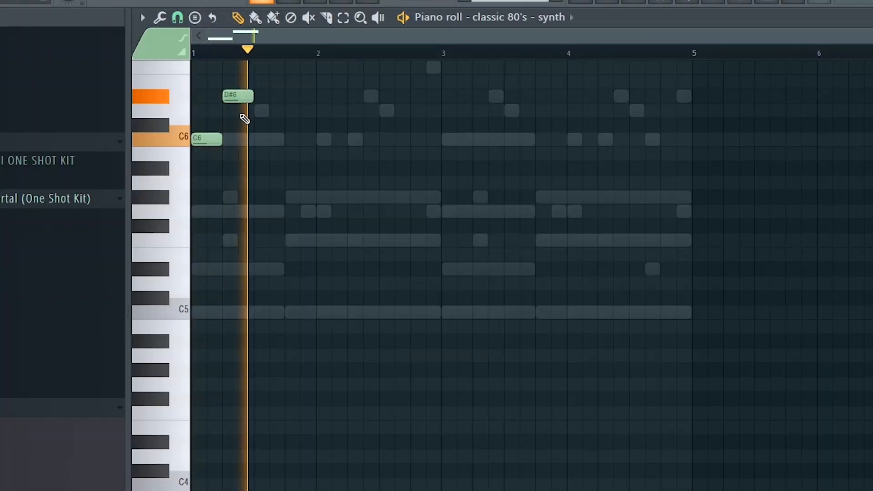
scroll(325, 65, "up", 3)
key("space")
key("space")
left_click(358, 110)
key("ctrl+a")
key("ctrl+d")
Continue the classic 80's synth melody in bar 2 with C6, D#6 and F6 notes.
scroll(435, 216, "down", 3)
scroll(435, 214, "up", 1)
left_click(337, 142)
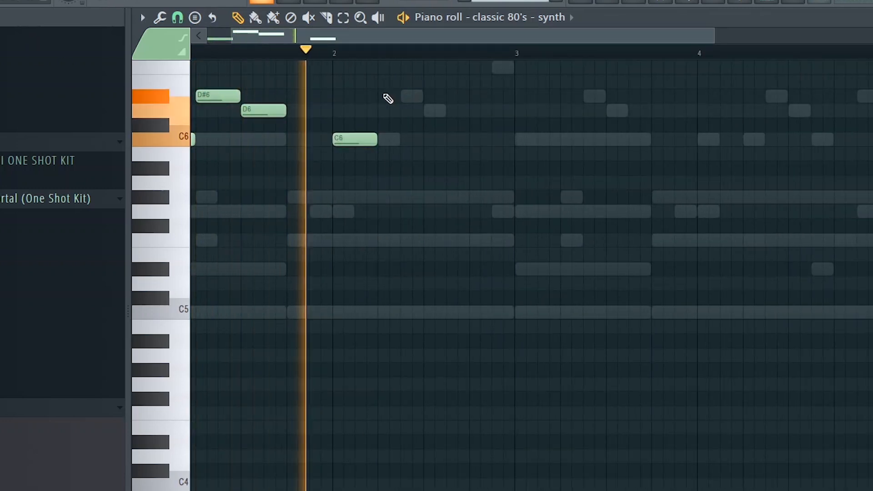
left_click(388, 97)
scroll(367, 73, "down", 2)
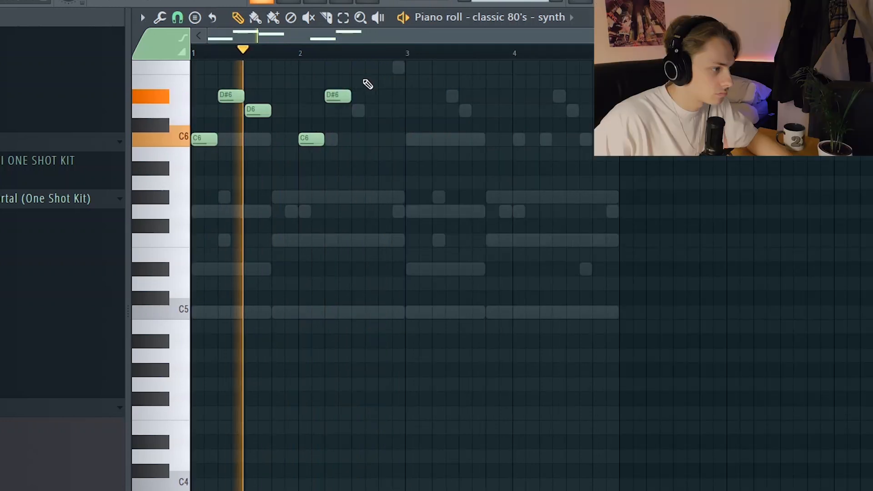
scroll(366, 105, "up", 1)
scroll(367, 145, "up", 2)
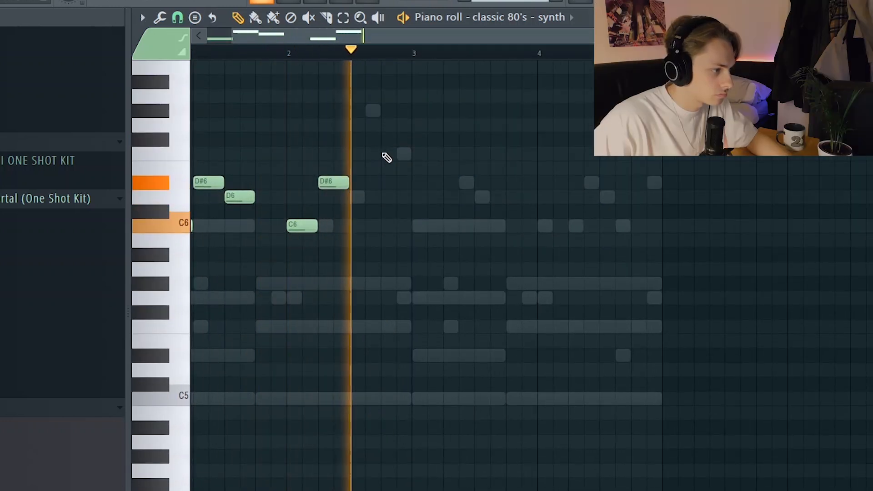
left_click(387, 155)
Duplicate the two-bar classic 80's synth melody into bars 3 and 4.
key("space")
left_click_drag(410, 53, 188, 97)
key("ctrl+b")
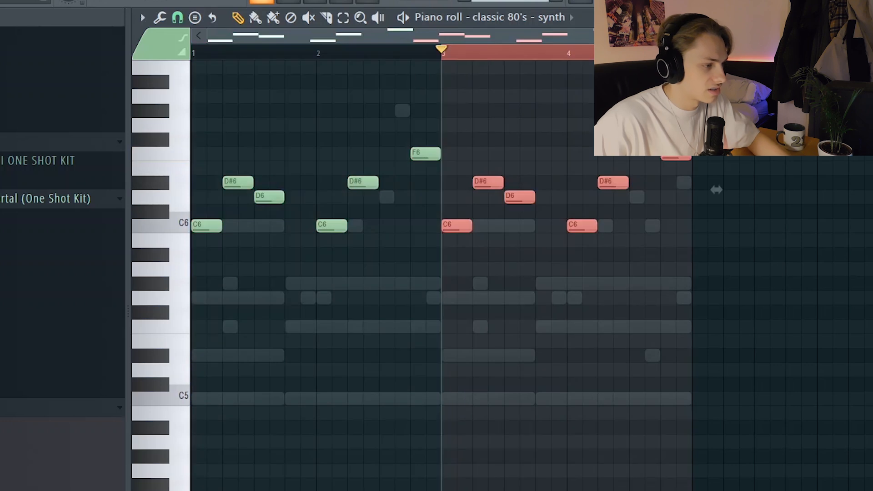
key("ctrl+d")
scroll(604, 263, "down", 1)
Randomize the velocities of the classic 80's synth melody notes.
key("space")
key("alt+r")
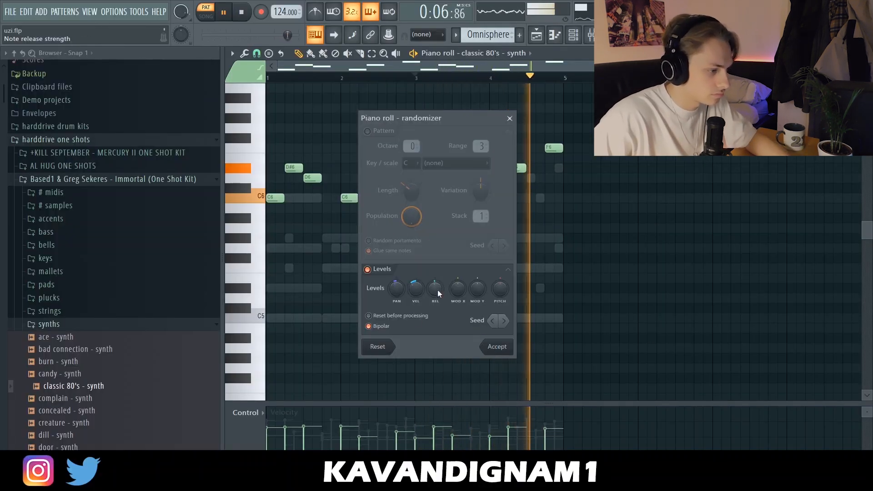
left_click(505, 349)
Add the pure - pad sample as a channel playing the electric piano chords, and strum them with a stronger start time.
left_click(570, 33)
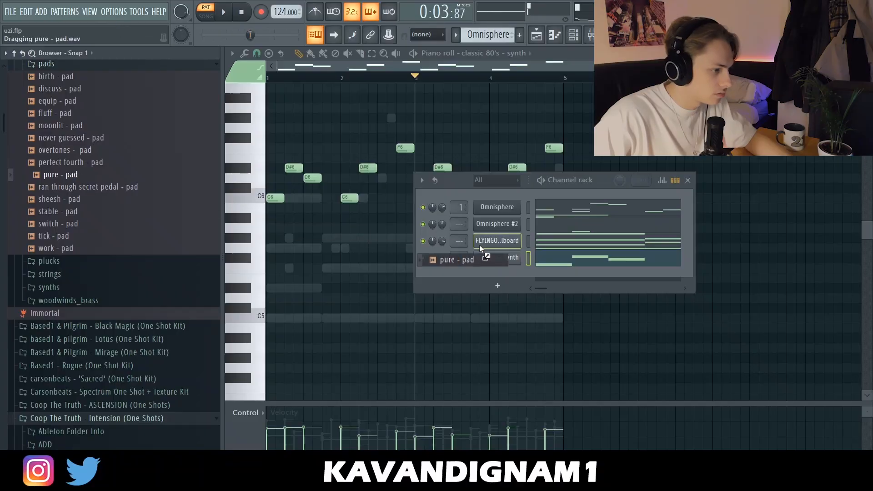
left_click_drag(479, 245, 495, 279)
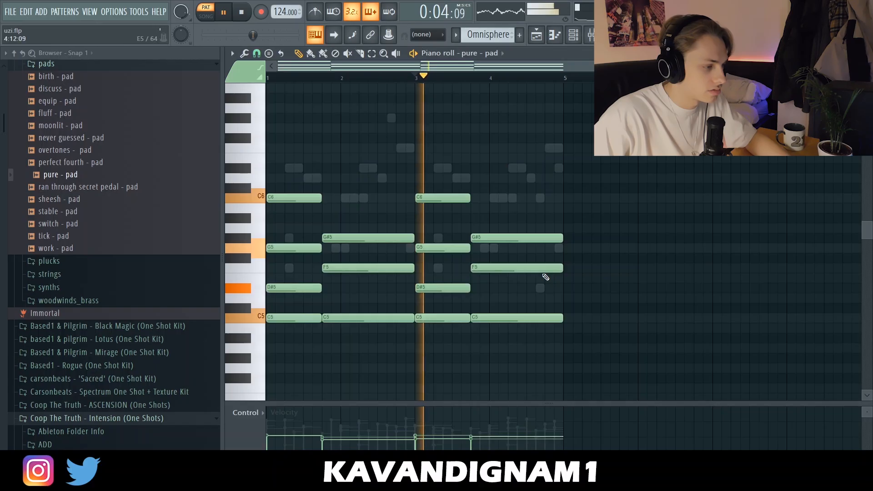
key("alt+s")
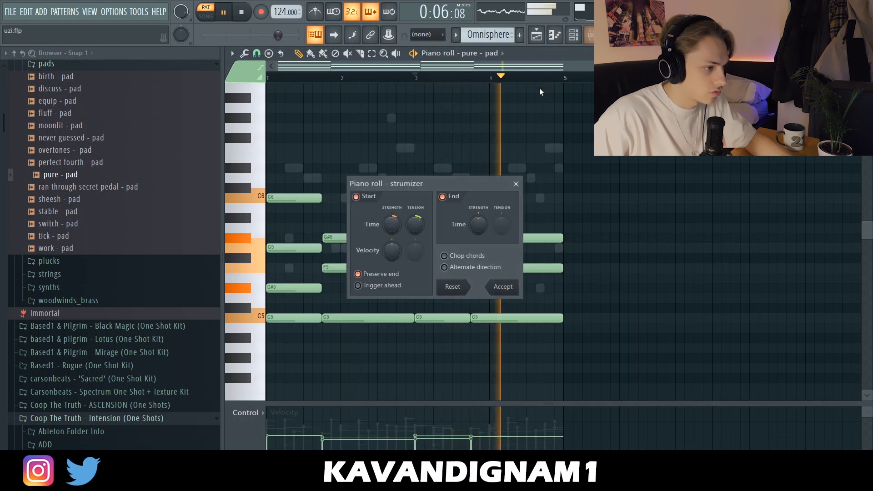
left_click_drag(396, 222, 395, 223)
key("space")
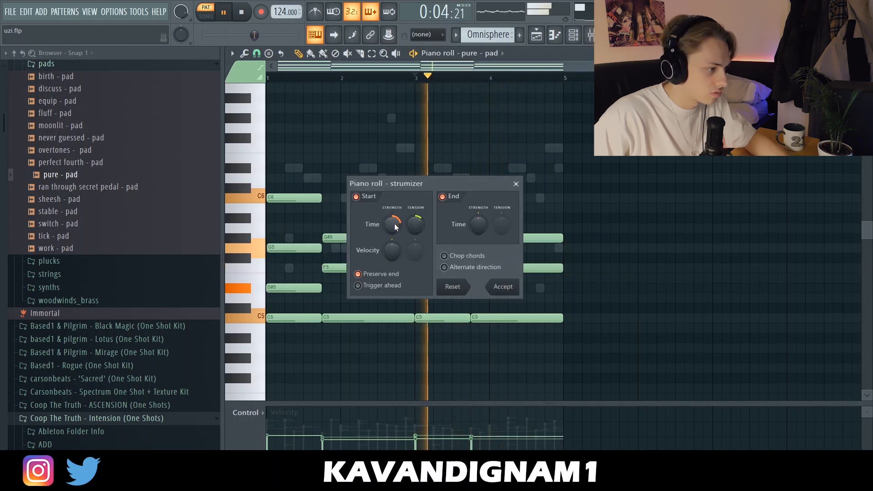
left_click(503, 286)
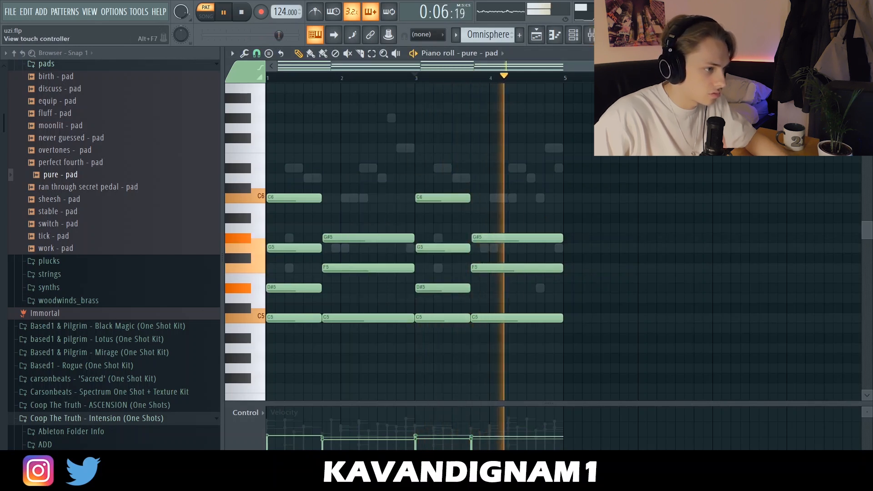
Add the flicker - synth sample as a new channel and open its piano roll.
left_click(572, 35)
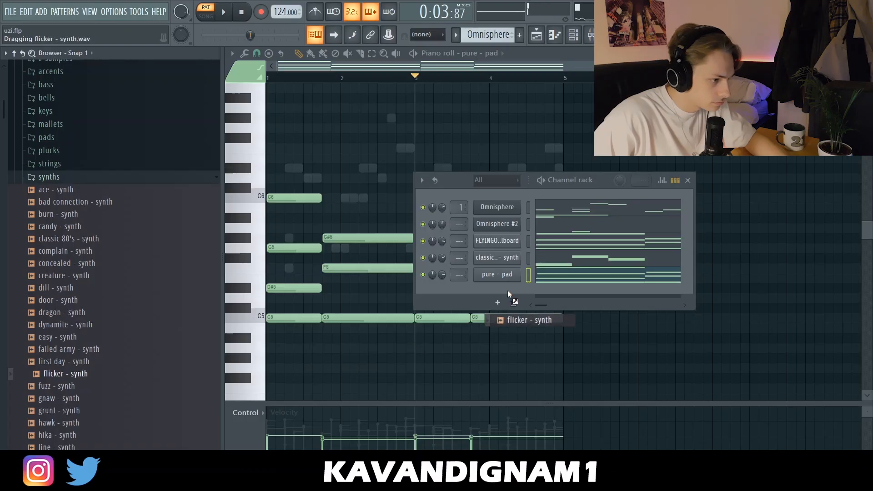
left_click_drag(507, 290, 506, 287)
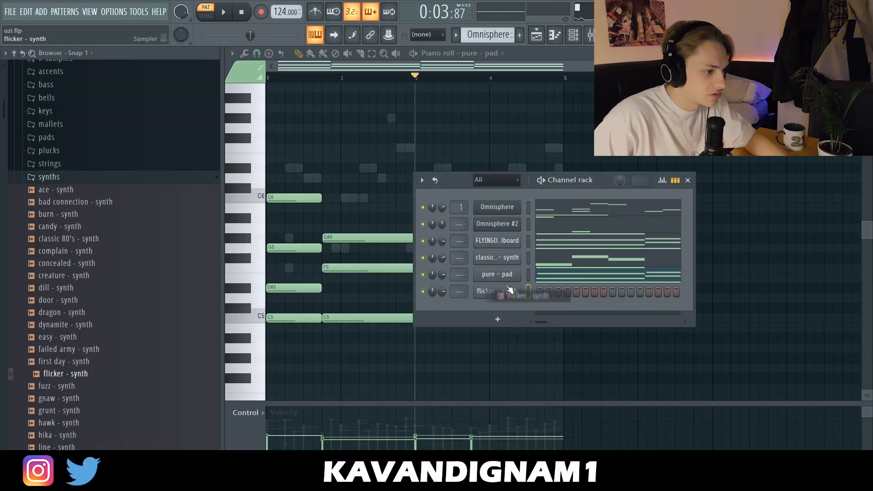
left_click(559, 36)
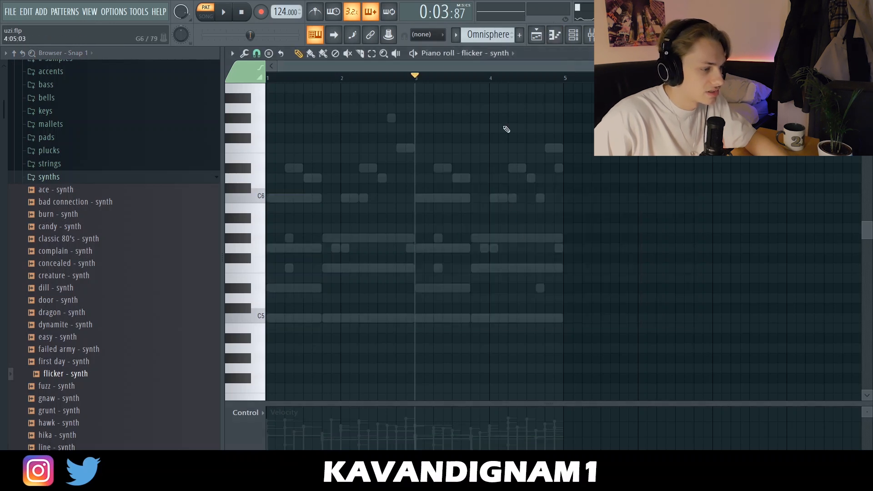
Draw the flicker synth melody in bar 4 with F6, D#6, D6, C6, D6, C6, A#5, D6 and D#6 notes.
scroll(506, 209, "up", 3)
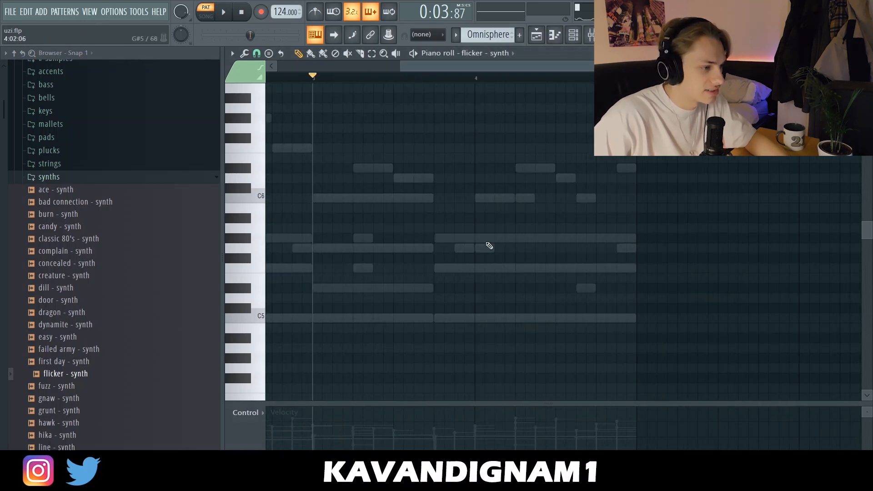
scroll(502, 210, "down", 3)
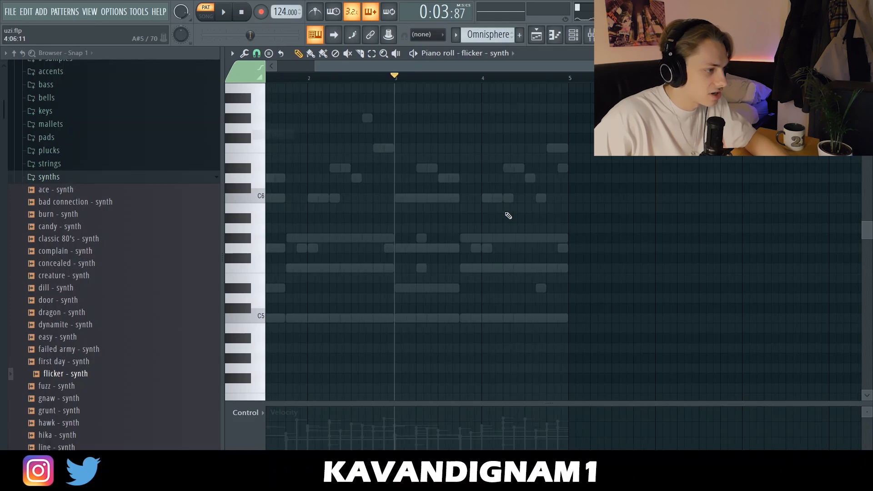
scroll(511, 214, "up", 4)
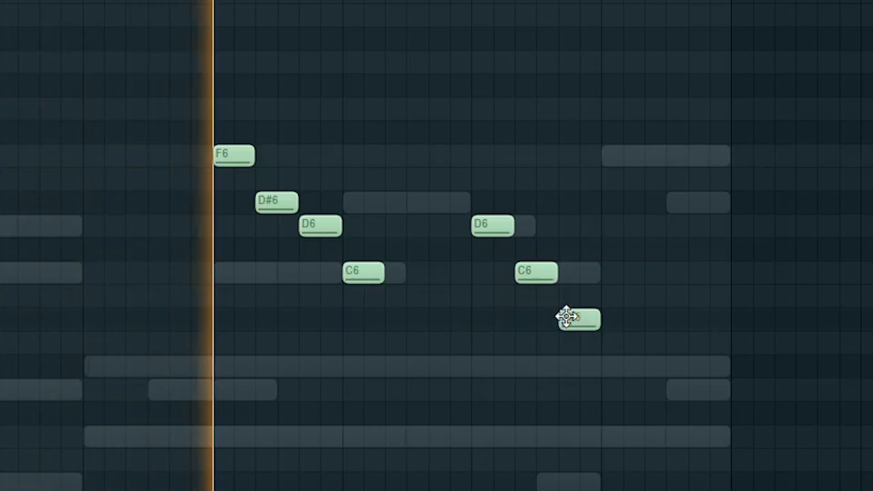
left_click(603, 274)
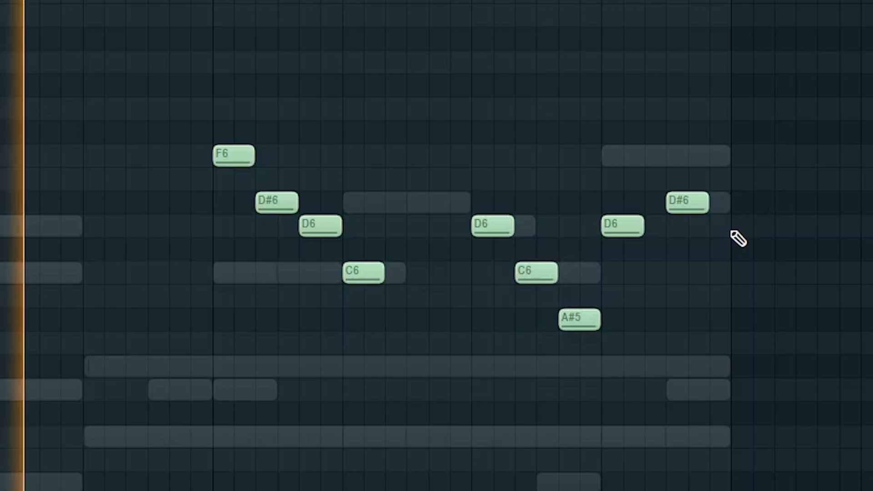
Randomize the velocities of the flicker synth melody notes.
key("ctrl+a")
key("ctrl+d")
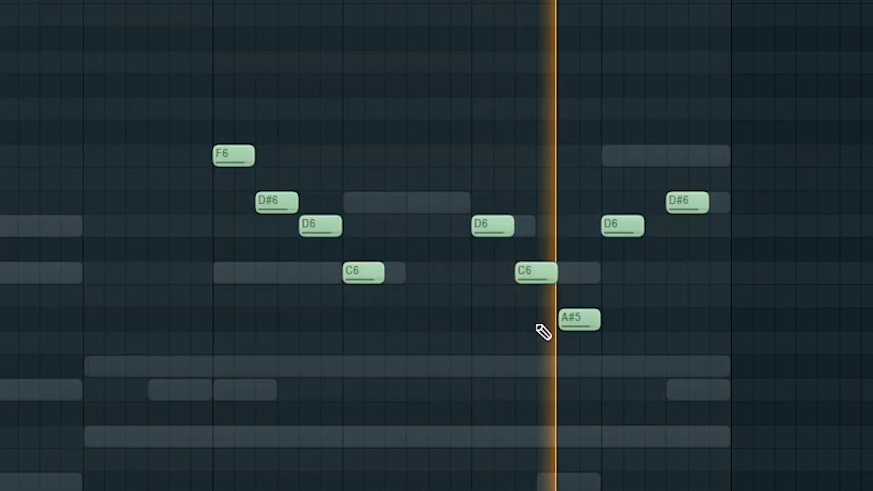
key("alt+r")
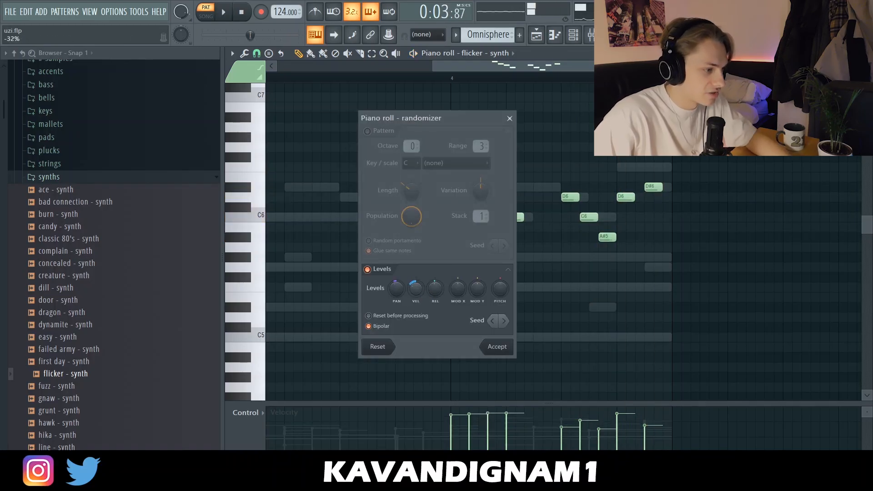
left_click(503, 349)
Bring up the channel rack and collapse the expanded one-shot sample folders in the browser.
key("F6")
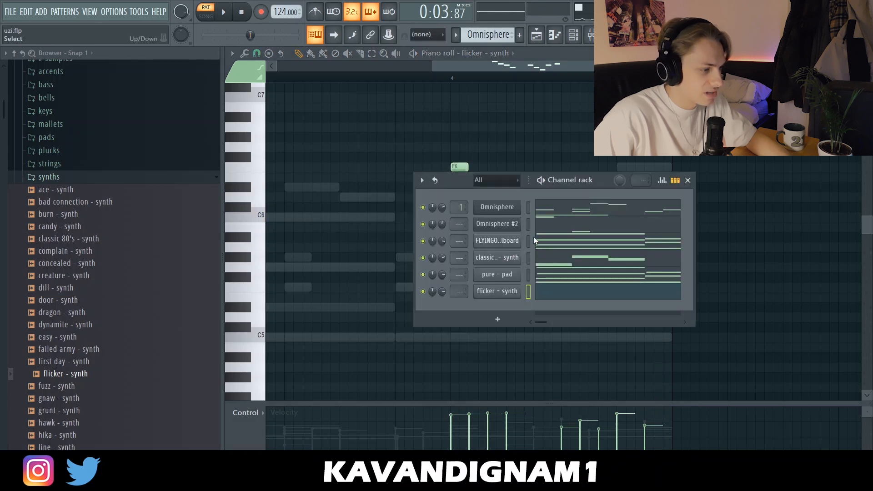
left_click(107, 179)
scroll(59, 118, "up", 4)
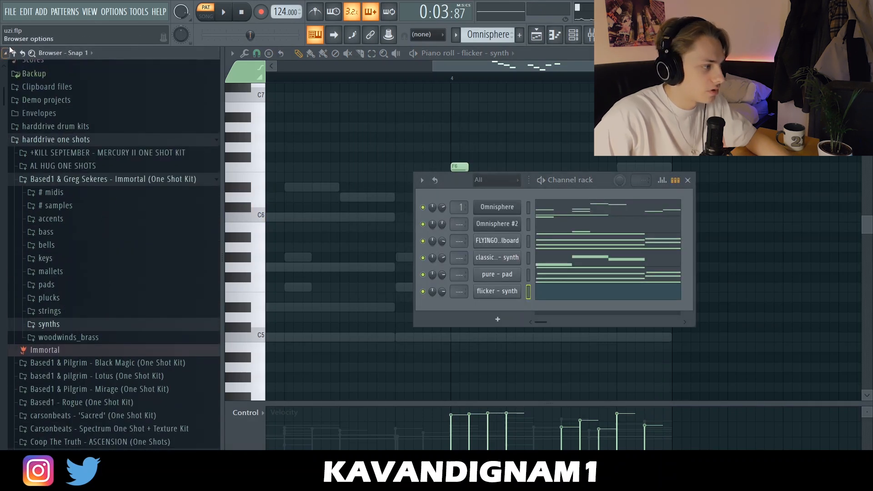
left_click(14, 54)
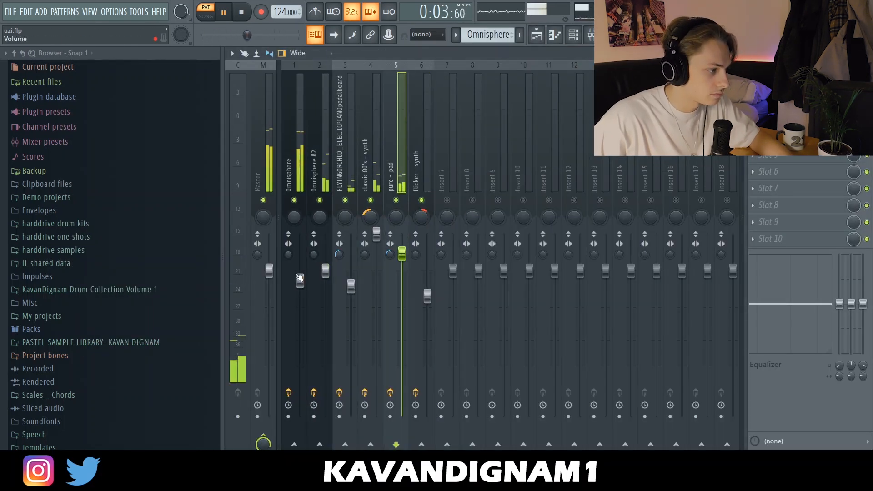
Arm the six instrument mixer tracks for recording and open the playlist.
left_click(289, 417)
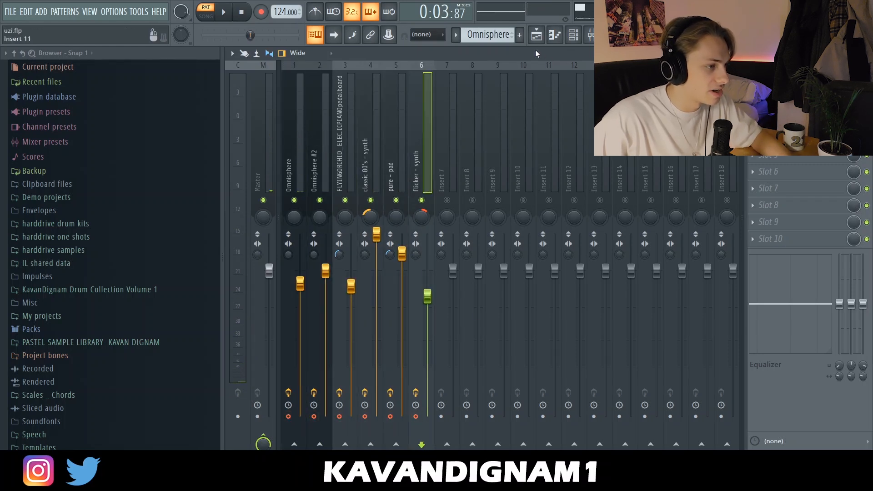
key("F5")
left_click(589, 35)
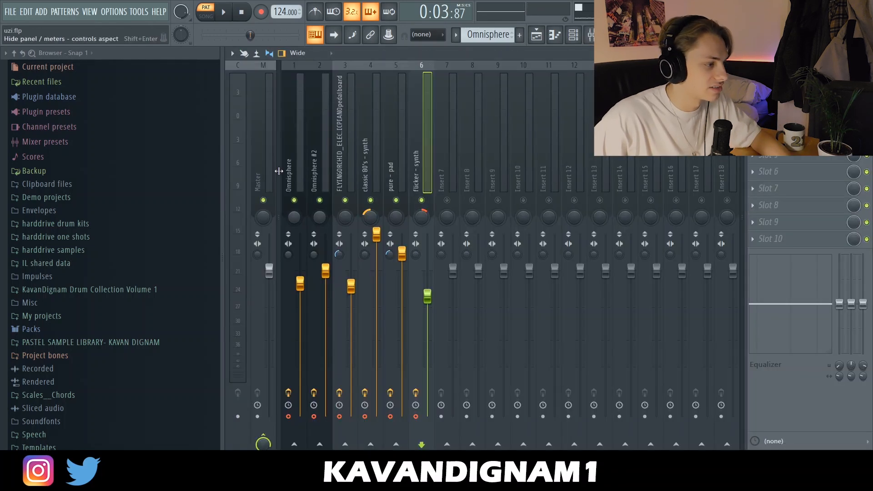
key("F5")
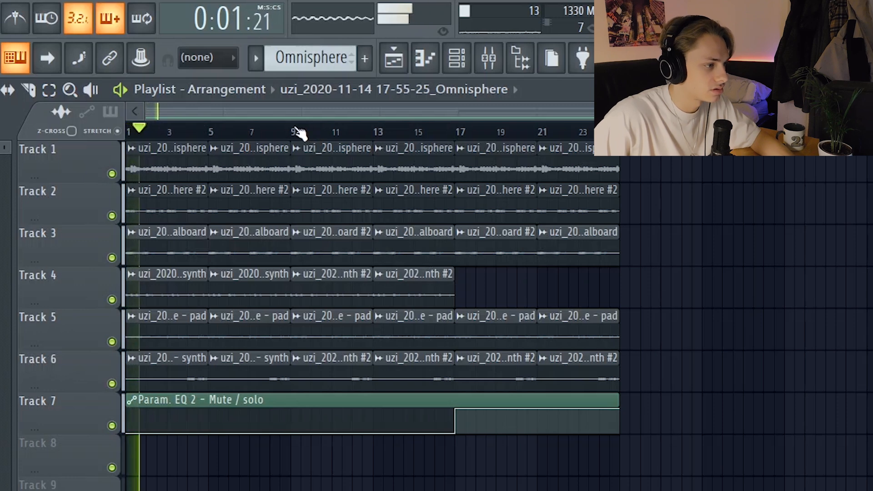
Play back the arranged audio clips in the playlist from several different bars.
key("space")
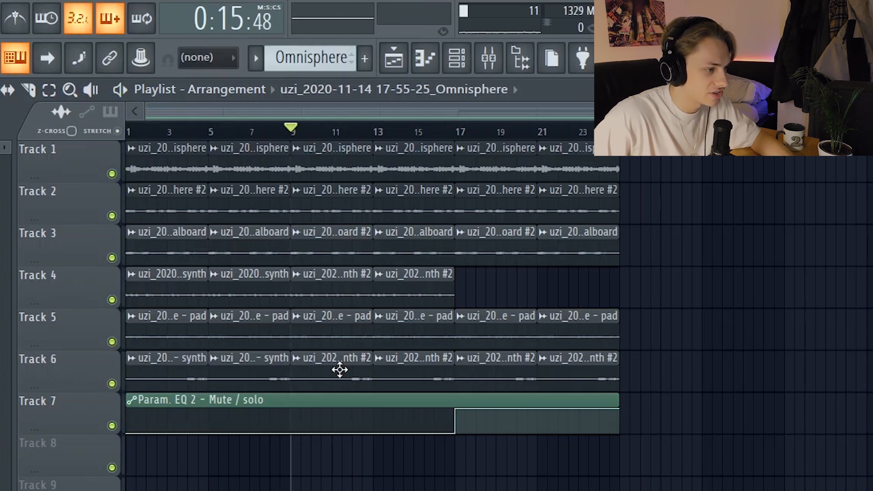
key("space")
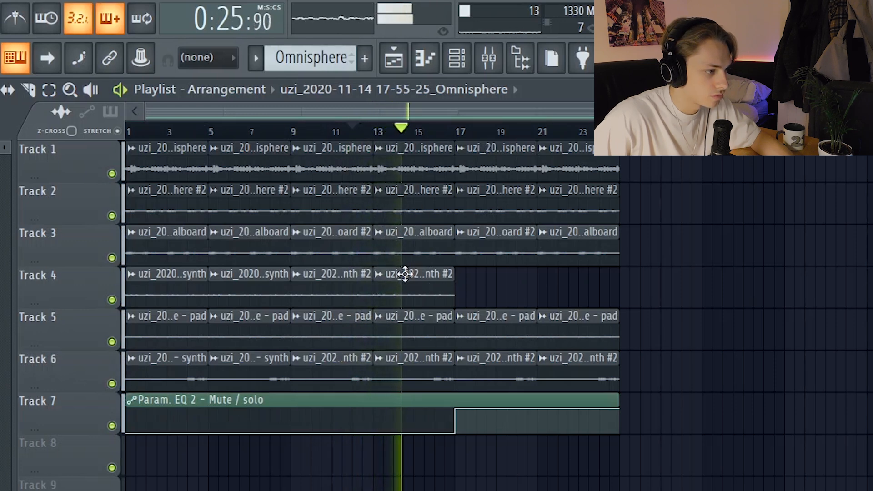
key("space")
scroll(311, 244, "up", 3)
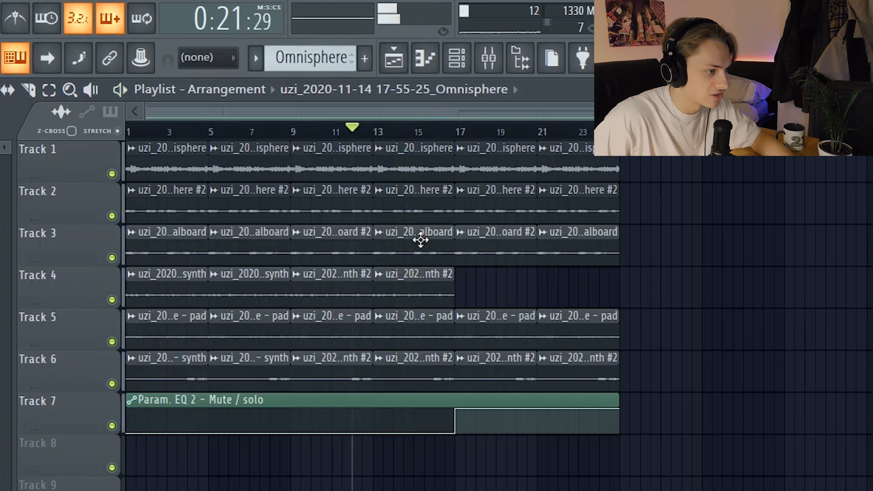
left_click(198, 132)
key("space")
left_click(179, 132)
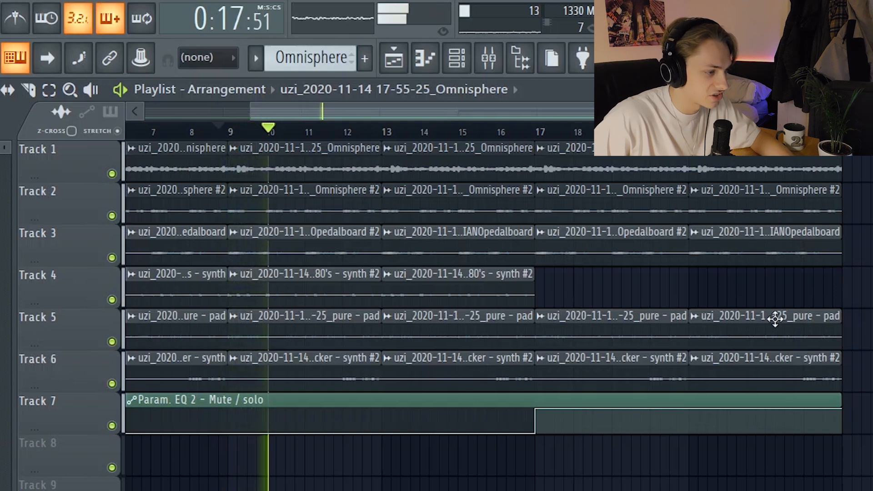
scroll(618, 273, "down", 2)
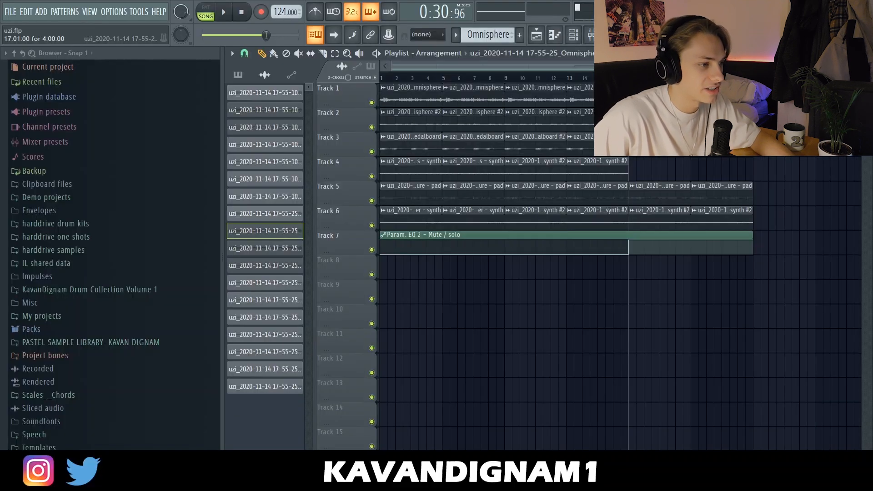
Inspect the Fruity parametric EQ 2 on the recorded Omnisphere clip's mixer track and play the arrangement from bar 17.
double_click(659, 98)
left_click(319, 49)
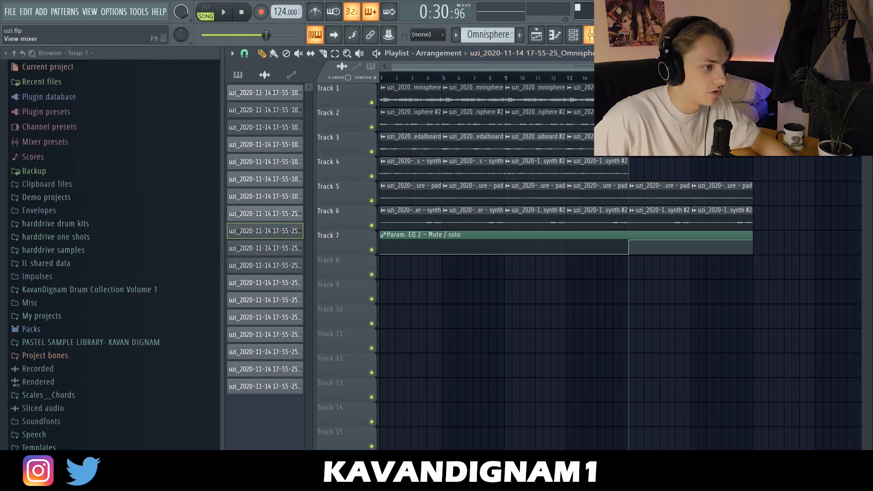
left_click(591, 34)
left_click(787, 87)
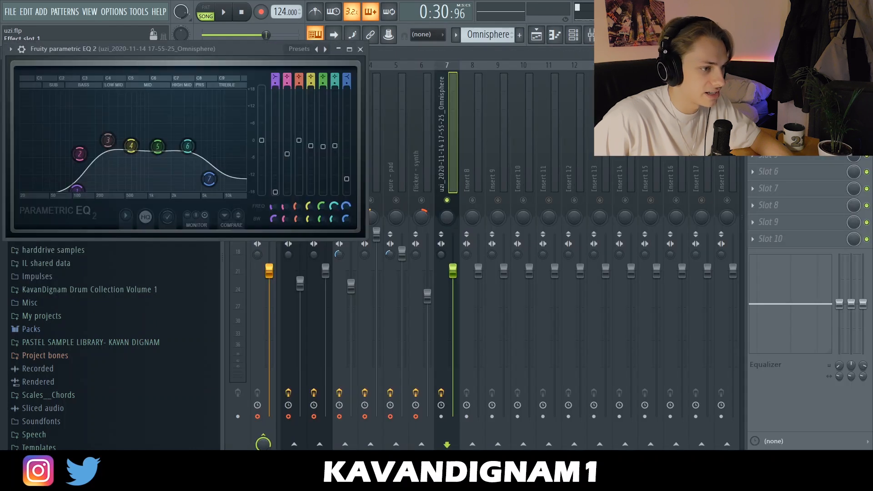
left_click(360, 49)
left_click(554, 36)
key("space")
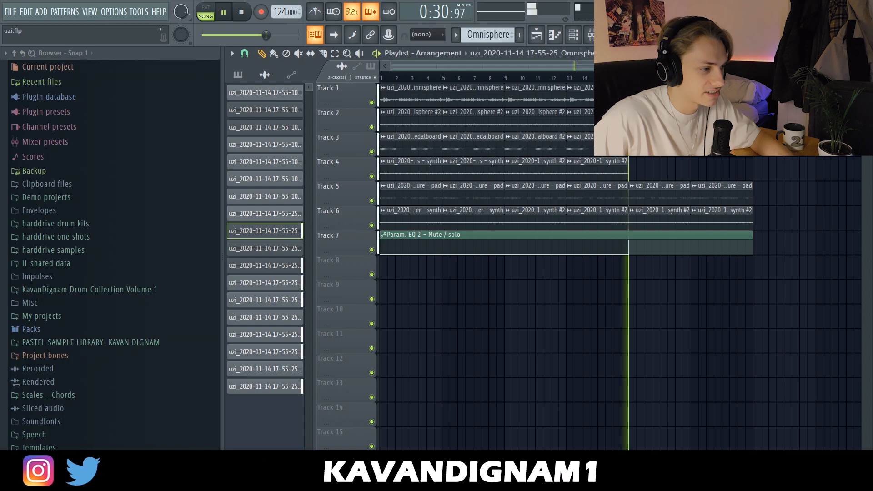
Route the recorded master audio clip to mixer track 8.
left_click(591, 34)
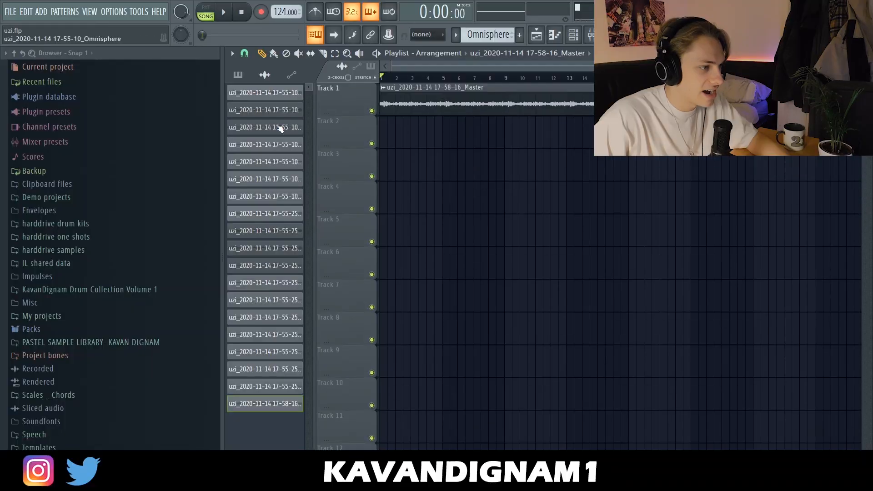
double_click(427, 108)
double_click(356, 117)
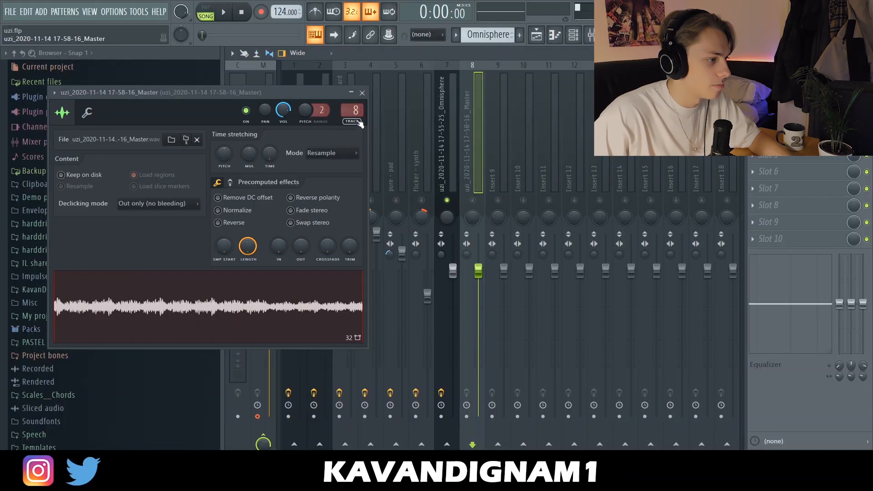
left_click(548, 37)
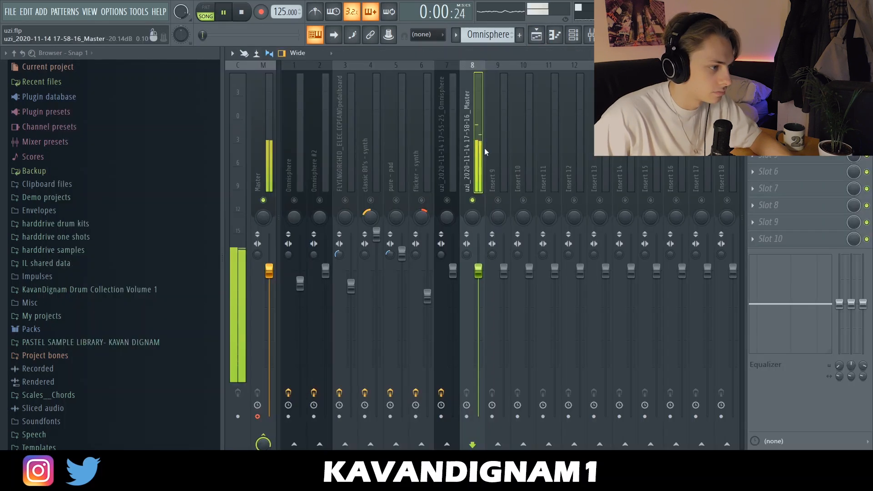
Add Fruity parametric EQ 2 to the master clip's mixer track, cutting the lows and lowering the band 7 high shelf to about -10 dB.
left_click(773, 165)
left_click(576, 74)
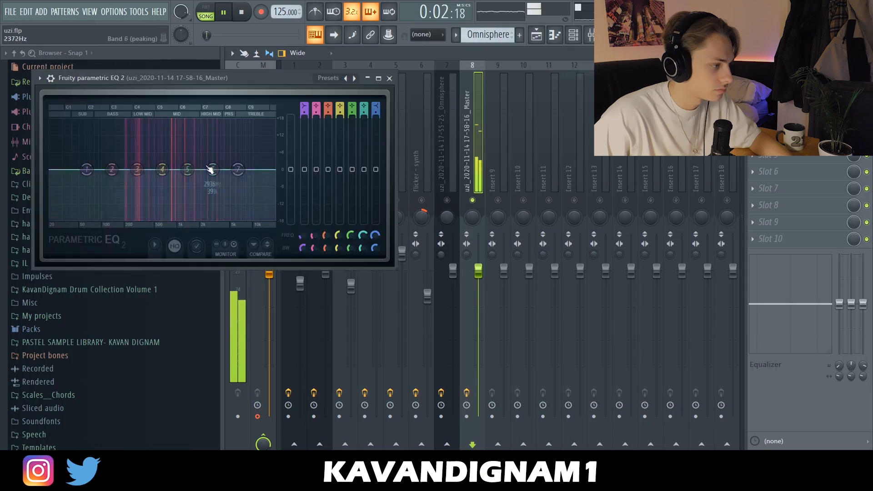
left_click_drag(99, 168, 114, 215)
left_click_drag(112, 169, 105, 182)
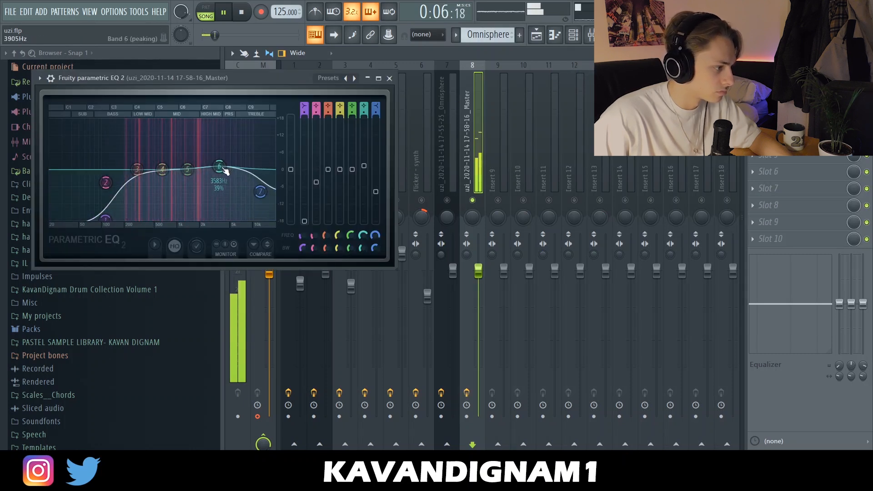
left_click_drag(260, 192, 261, 200)
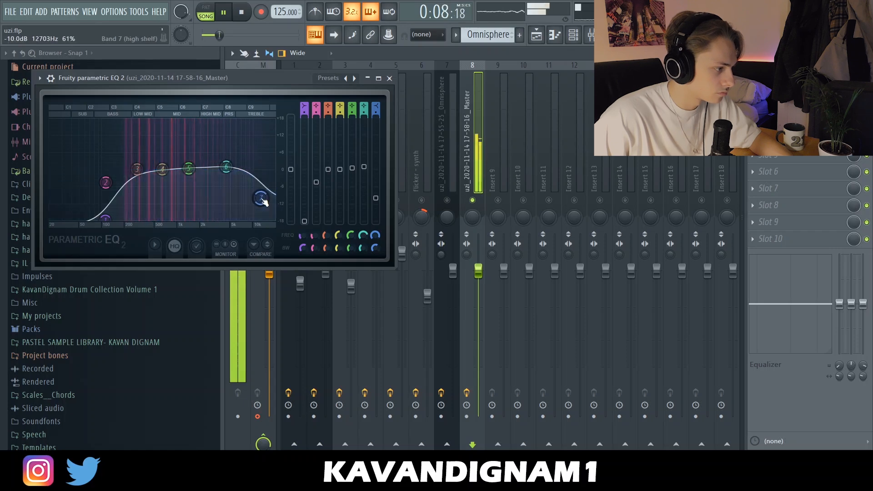
left_click(390, 79)
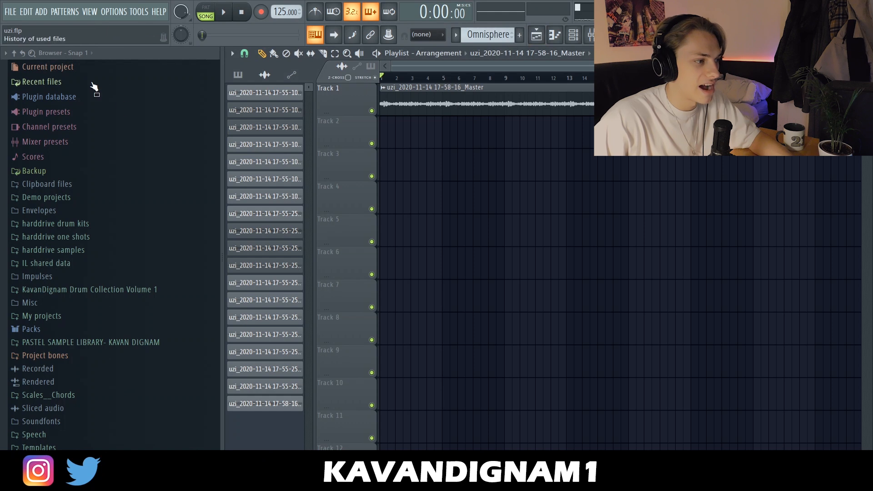
Play the equalized master clip in the playlist, listening to several sections of the song.
key("F9")
key("F5")
key("space")
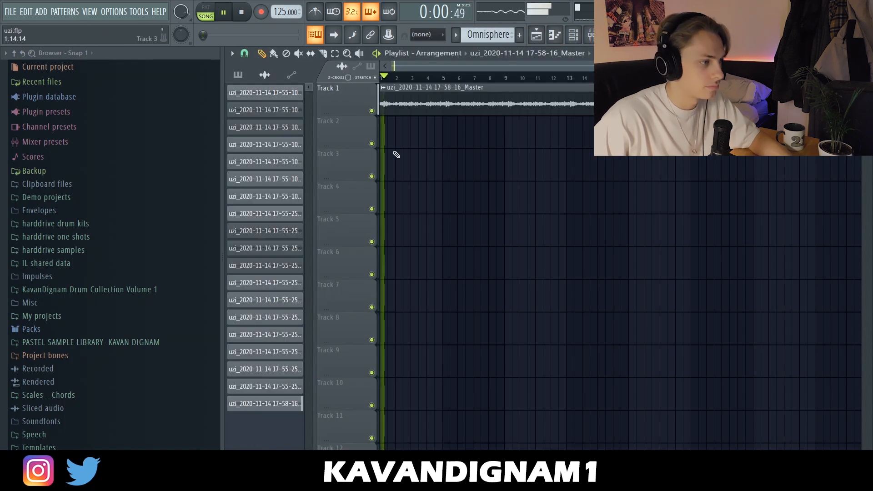
scroll(433, 158, "up", 1)
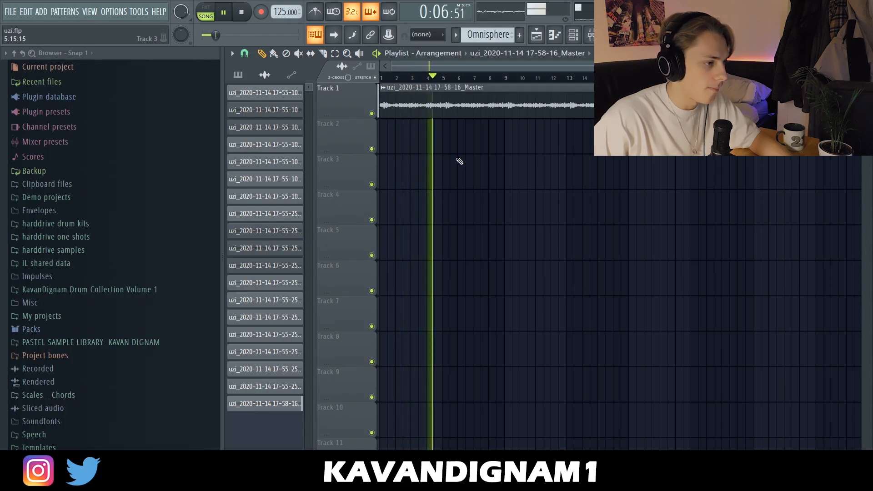
left_click(514, 78)
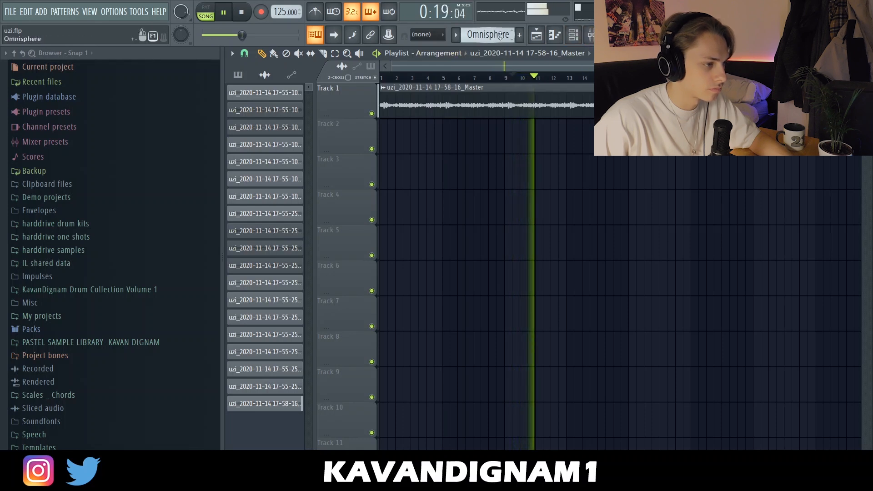
left_click(566, 78)
scroll(571, 78, "down", 2)
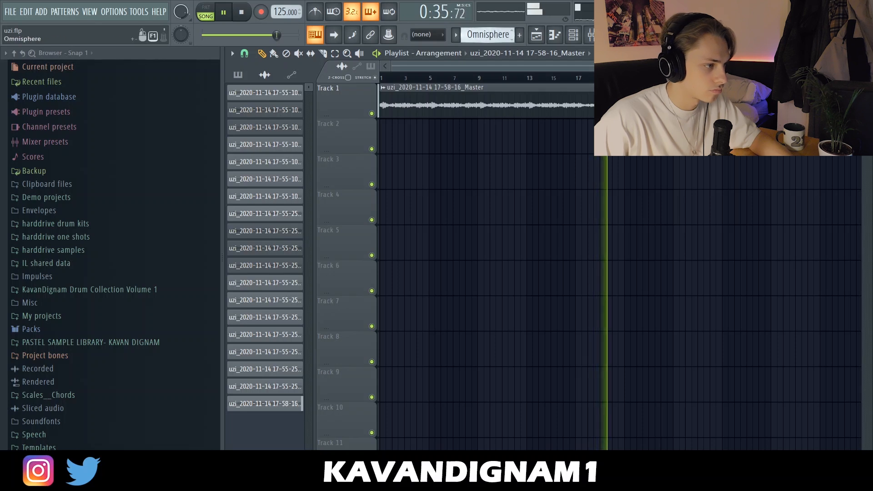
scroll(488, 34, "down", 1)
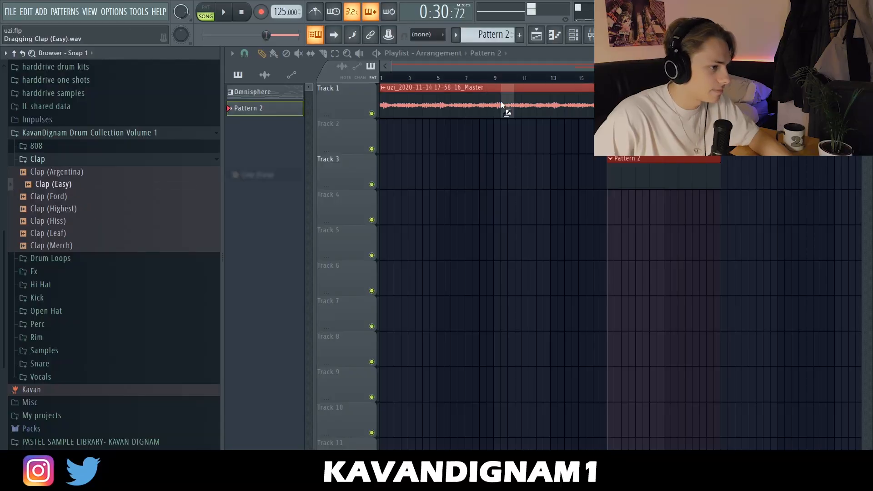
Add the Clap (Easy) sample as a new channel and filter the channel rack to Unsorted.
left_click(574, 35)
left_click_drag(524, 373, 501, 447)
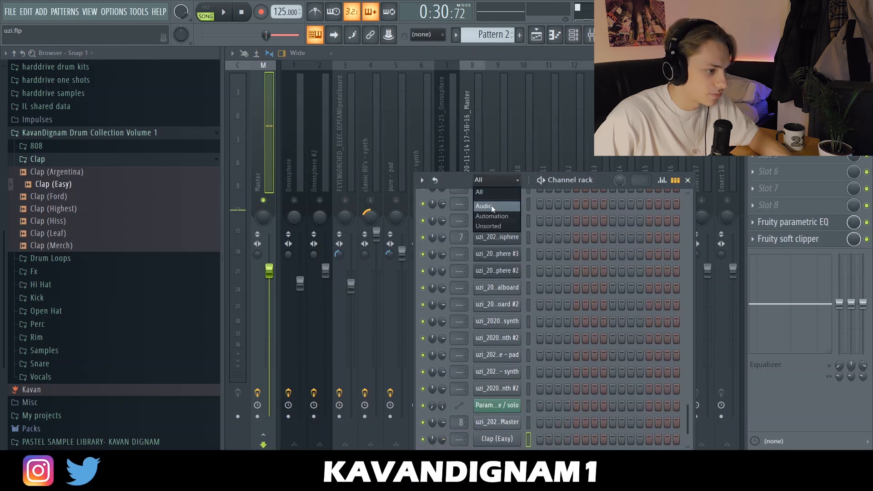
left_click(490, 227)
Place a clap on the third beat of the bar and duplicate it across eight bars in the piano roll.
key("space")
left_click(612, 310)
left_click(555, 34)
left_click_drag(369, 82, 269, 80)
key("ctrl+b")
key("ctrl+b")
key("ctrl+b")
key("ctrl+b")
key("ctrl+b")
key("ctrl+b")
key("ctrl+b")
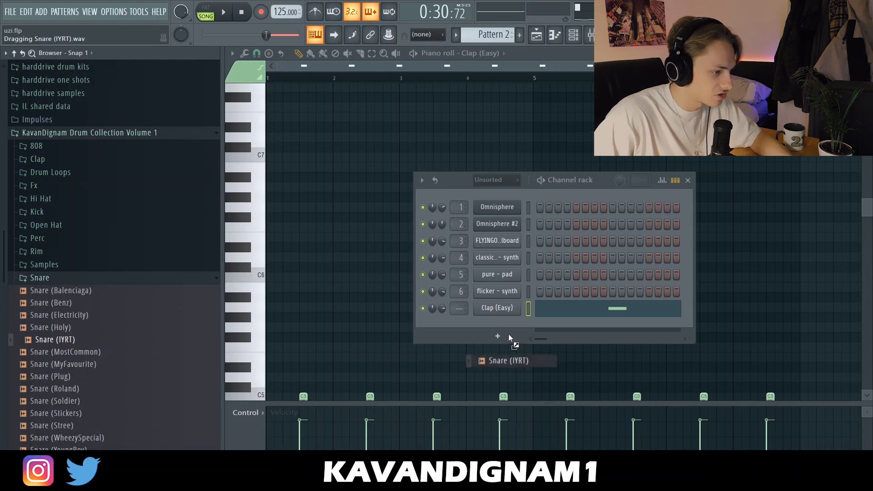
Add the Snare (IYRT) sample as a reversed channel, hitting on the third beat of every second bar.
left_click_drag(508, 328, 610, 327)
right_click(618, 326)
left_click(612, 326)
key("space")
left_click(555, 35)
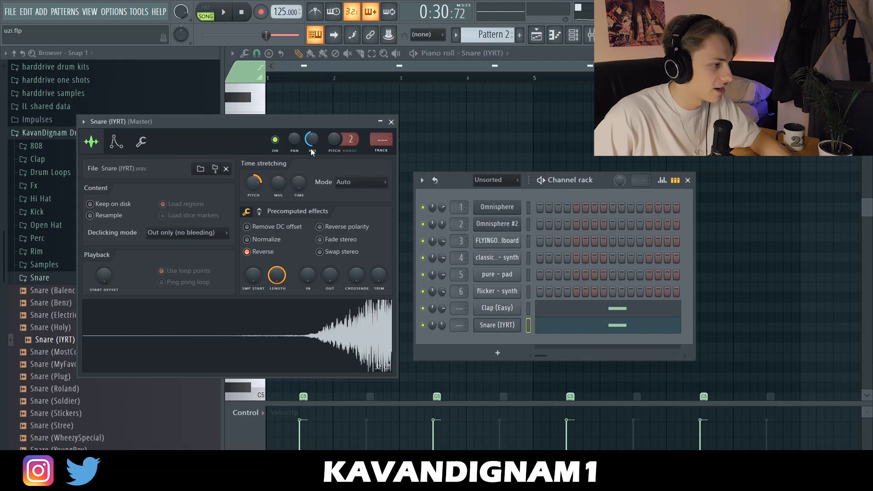
left_click(391, 122)
key("space")
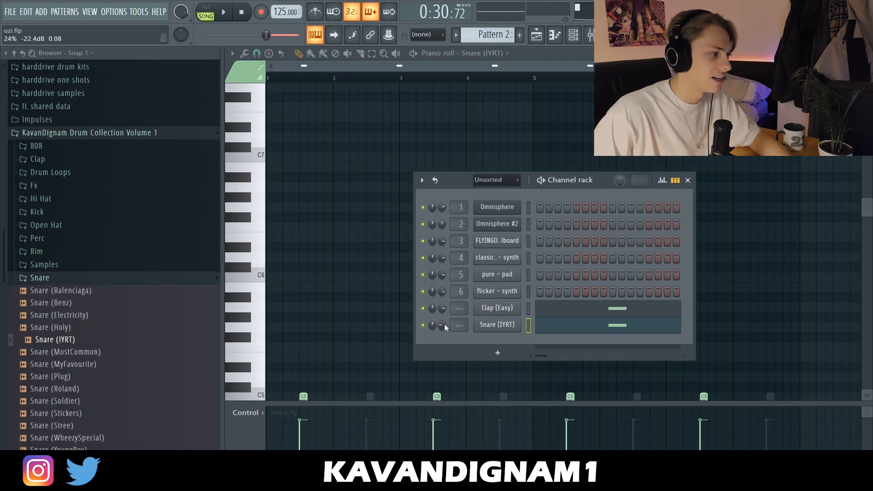
Add the 808 (SpinzBoost) sample as a new channel and raise its precomputed fade-out.
left_click(72, 148)
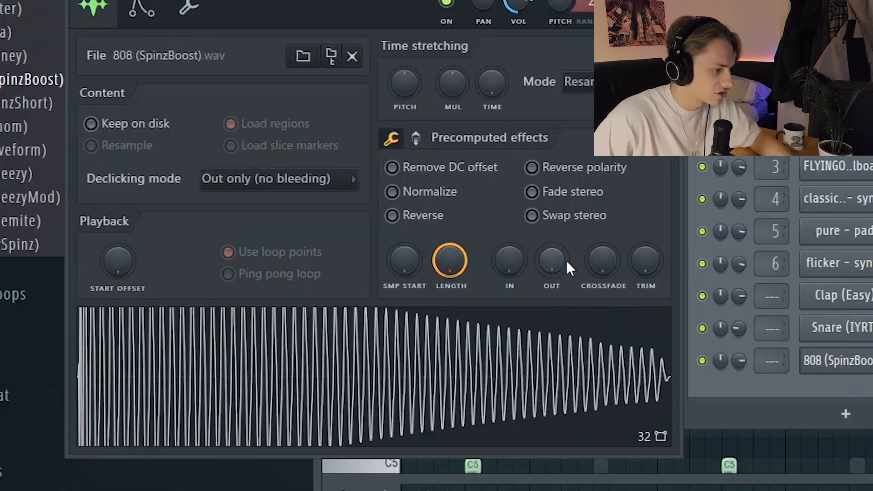
left_click_drag(552, 260, 552, 238)
left_click(177, 81)
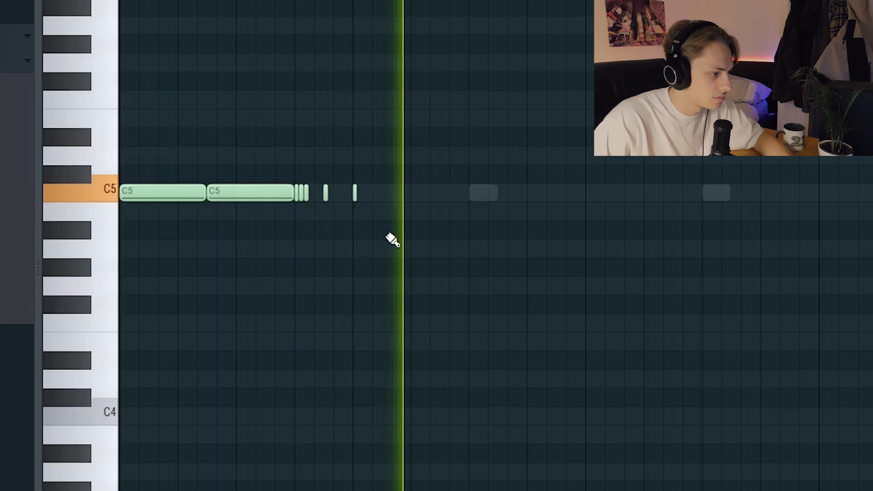
Lay out short 808 hits on C5 across the first three bars, with a fast triple hit on beat 4 of bar 1.
key("space")
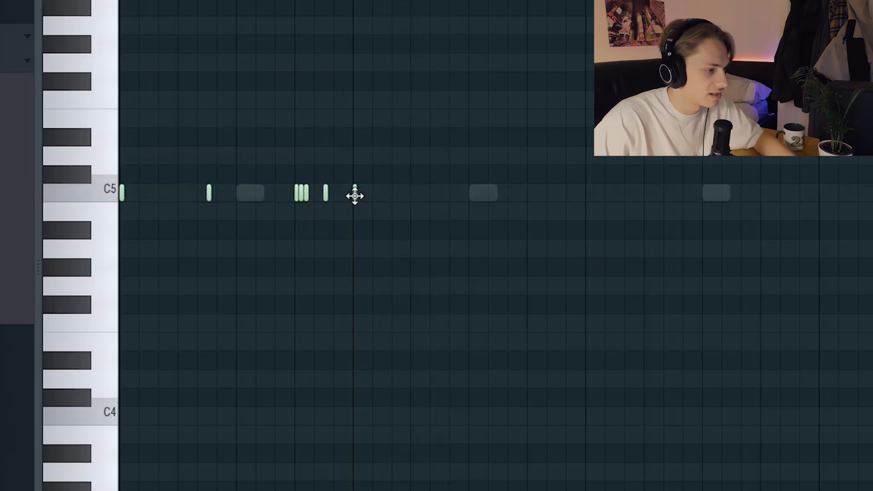
key("space")
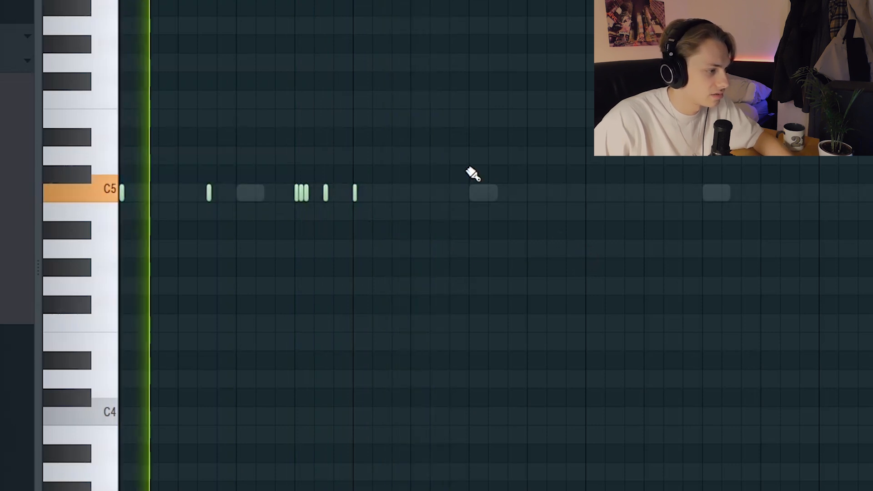
key("Page_Down")
scroll(276, 246, "up", 4)
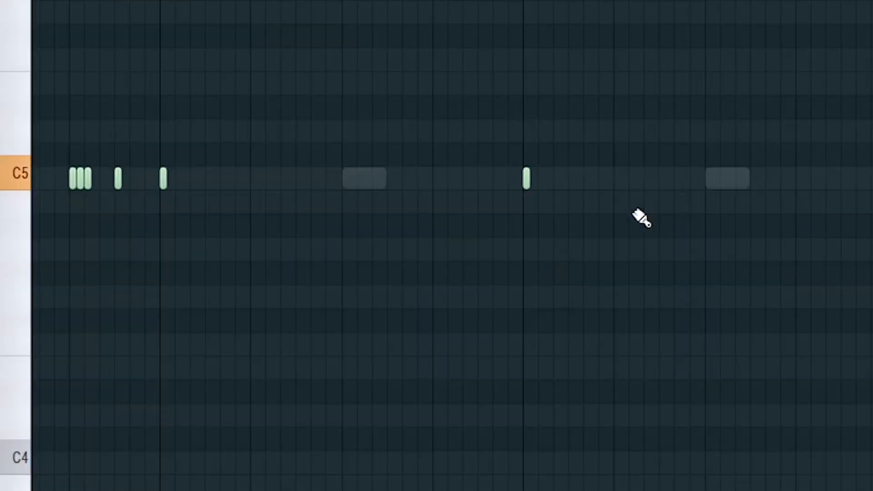
scroll(478, 276, "down", 3)
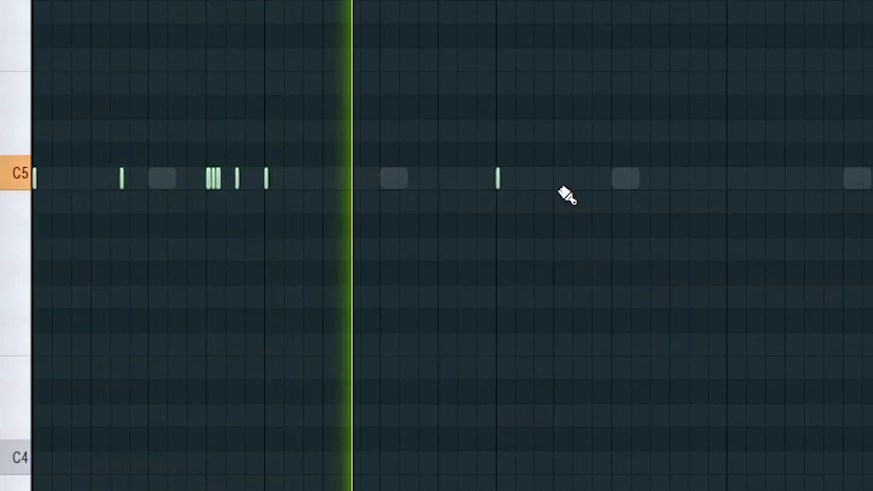
left_click(585, 178)
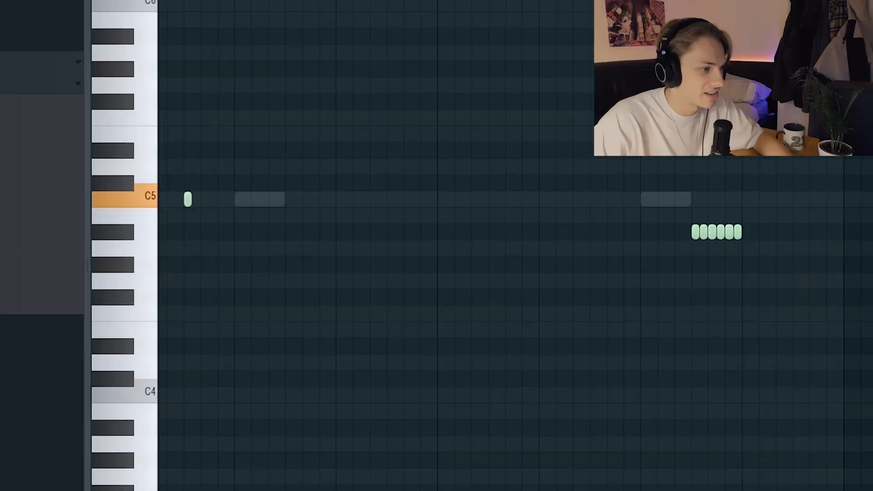
Add a fast seven-note 808 roll on A#4 after the clap in bar 4, followed by a separate closing hit.
scroll(625, 141, "down", 4)
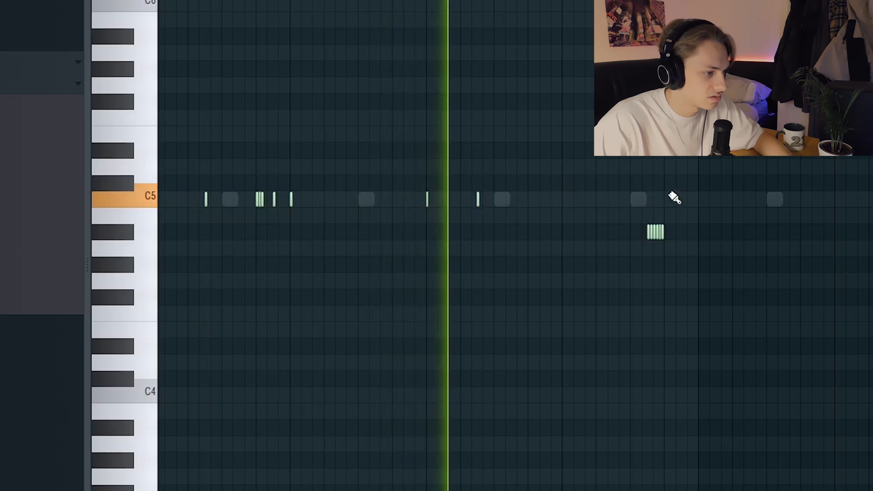
scroll(684, 217, "up", 4)
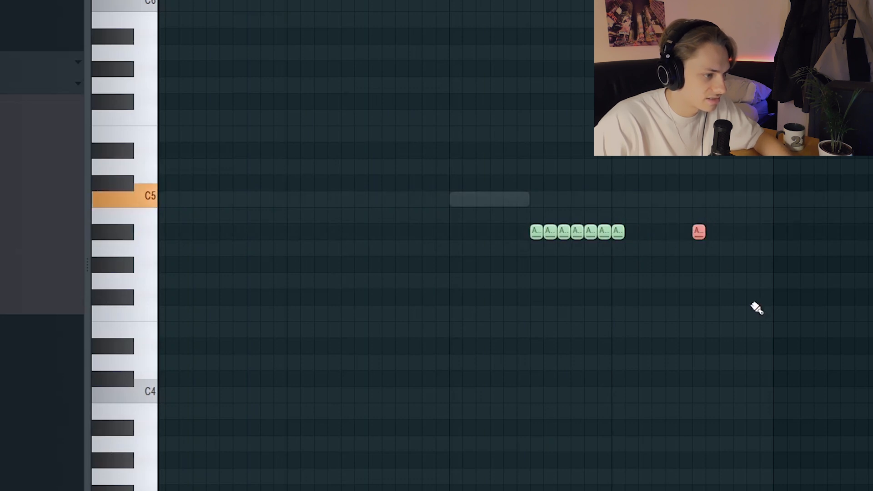
scroll(756, 308, "down", 3)
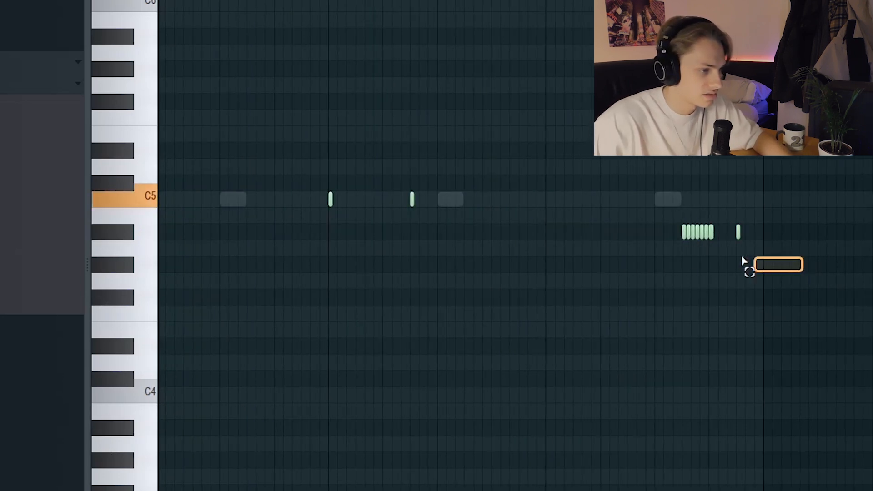
Raise the bar 4 roll two semitones to C5 and make the 808 notes legato.
left_click_drag(771, 293, 653, 192)
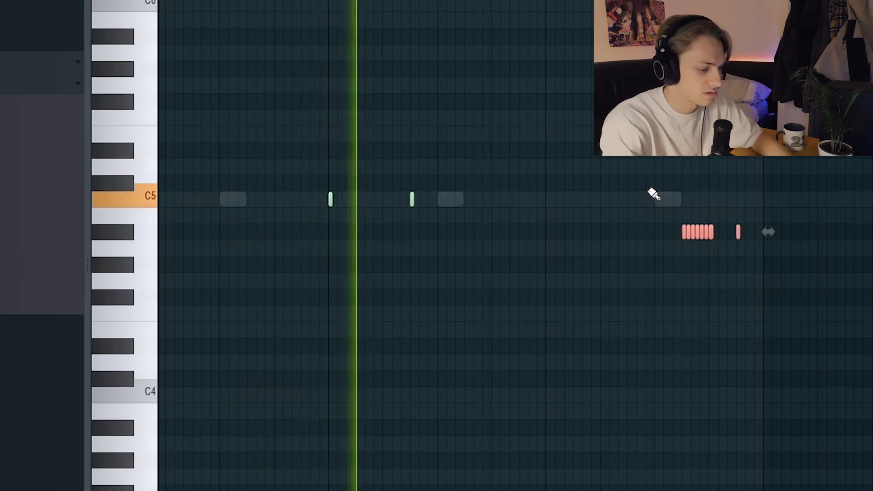
key("Up")
key("Up")
key("ctrl+d")
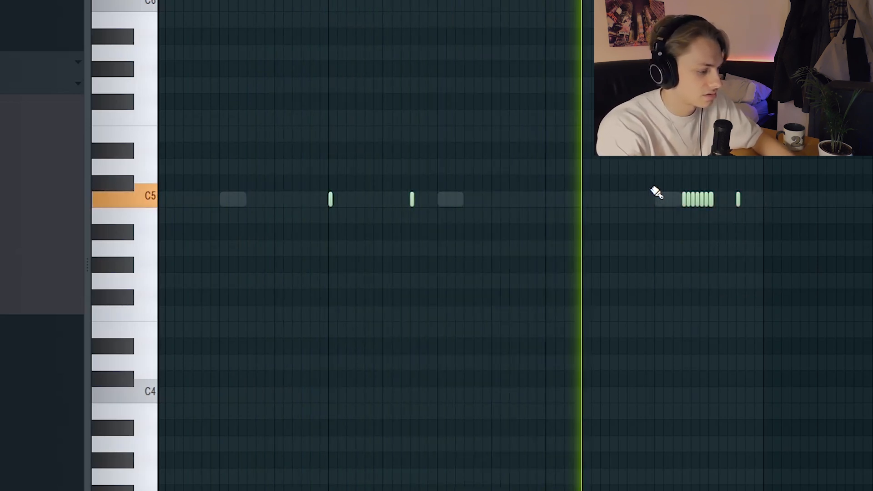
key("ctrl+l")
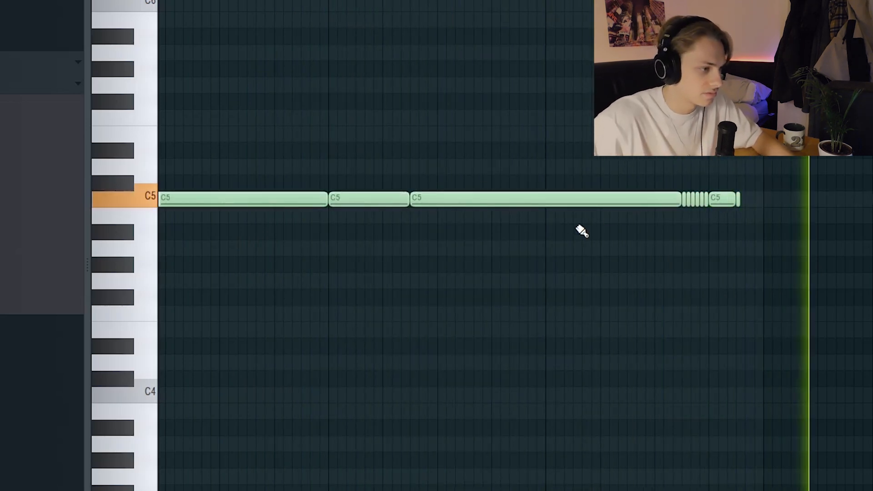
Duplicate the four-bar 808 phrase to extend the pattern.
scroll(737, 189, "up", 3)
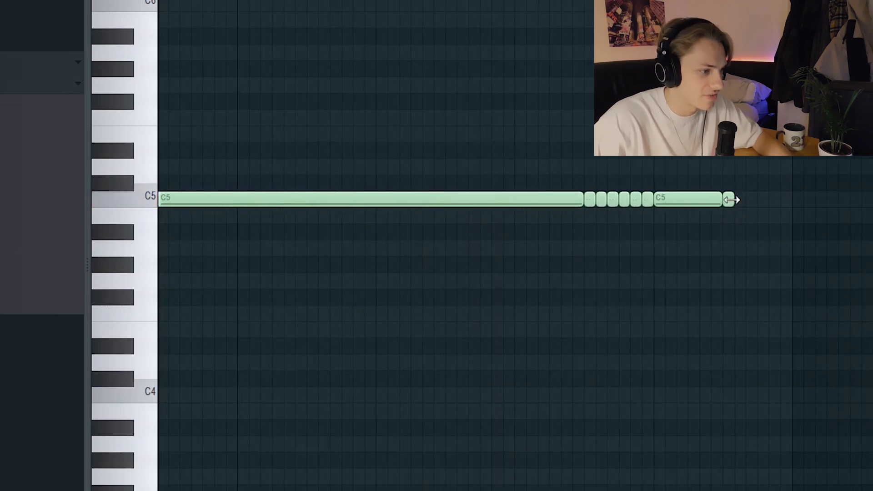
scroll(845, 228, "down", 3)
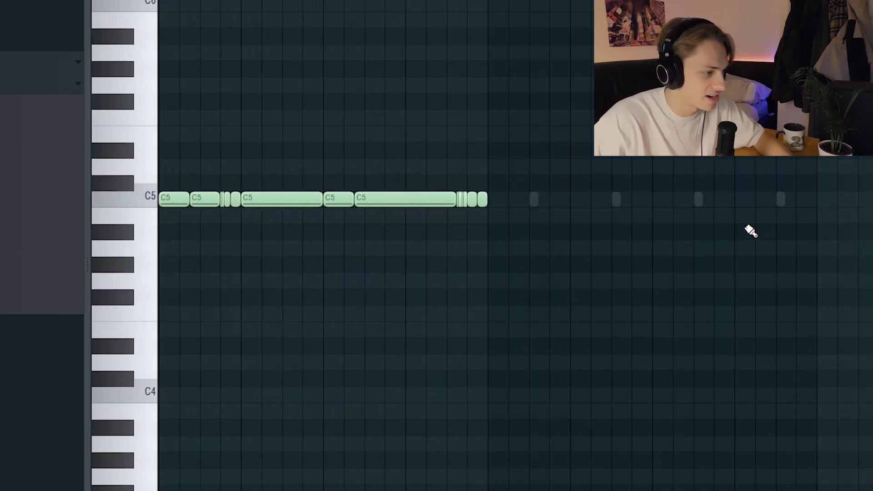
key("ctrl+b")
key("ctrl+b")
key("ctrl+b")
key("ctrl+b")
Place Pattern 2 on Track 3 of the playlist and retune the 808 line with G5 notes.
right_click(849, 275)
key("space")
scroll(830, 325, "down", 3)
left_click(819, 315)
right_click(827, 314)
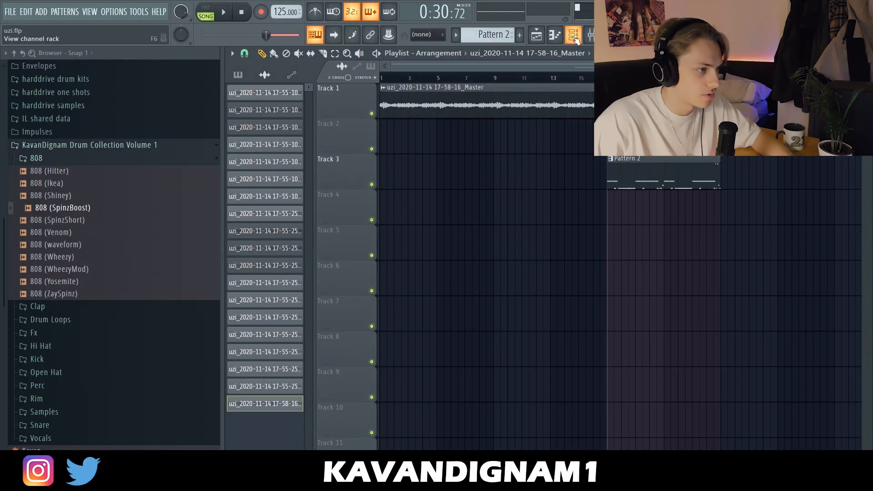
left_click(573, 35)
scroll(572, 399, "down", 3)
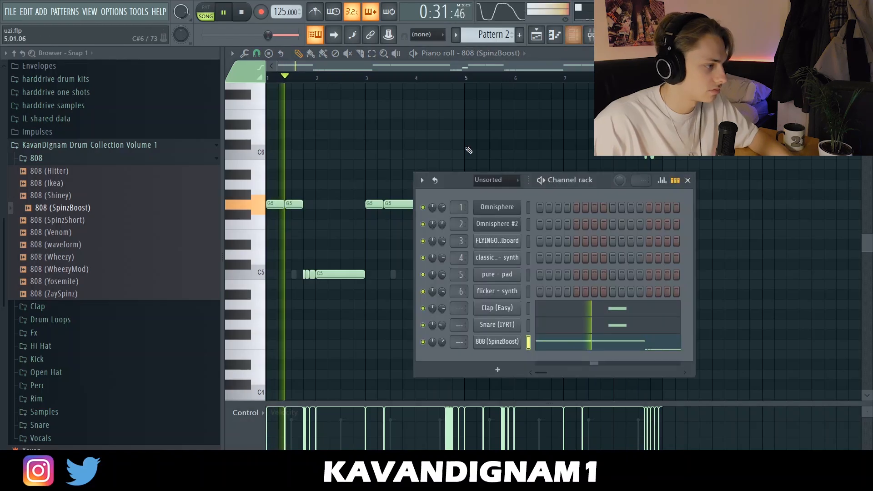
Add the Hi-Hat (Siz) sample as a new channel and fill it on every second step.
left_click(36, 158)
left_click(41, 211)
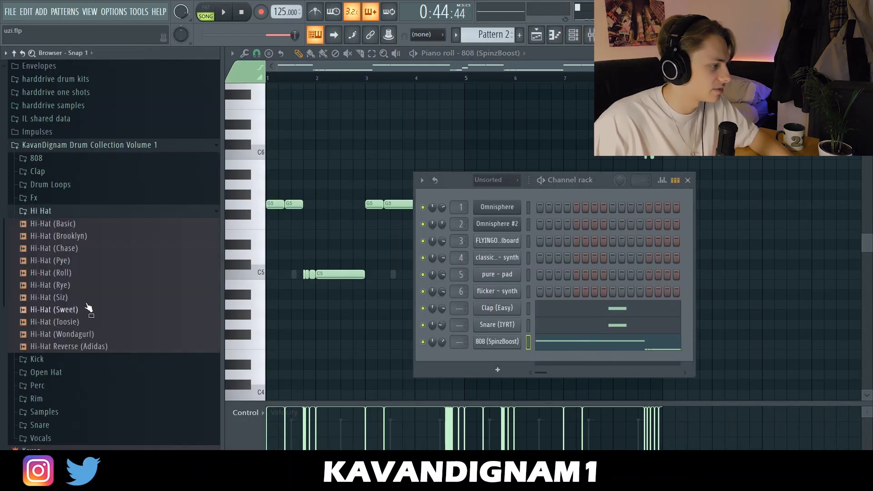
left_click_drag(508, 356, 494, 355)
right_click(518, 358)
left_click(661, 352)
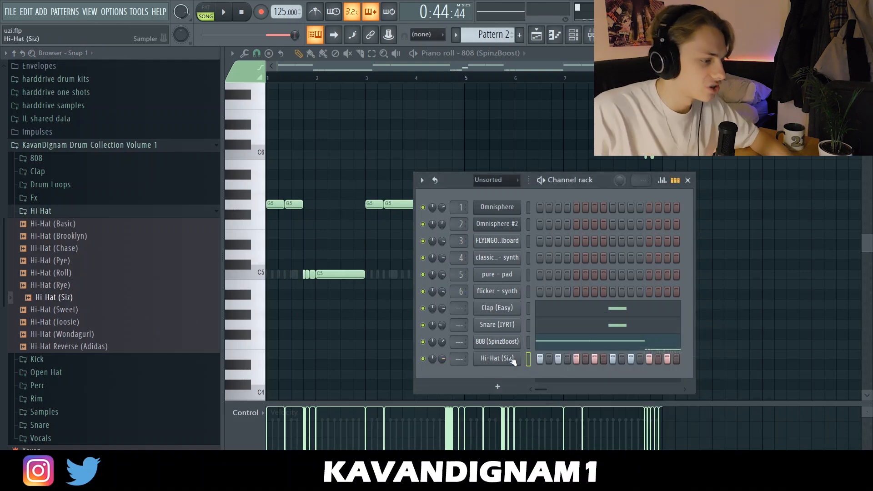
Edit the hi-hat in the piano roll, adding pitched-down rolls on A4 in bar 1 and G4 in bar 2.
left_click(509, 359)
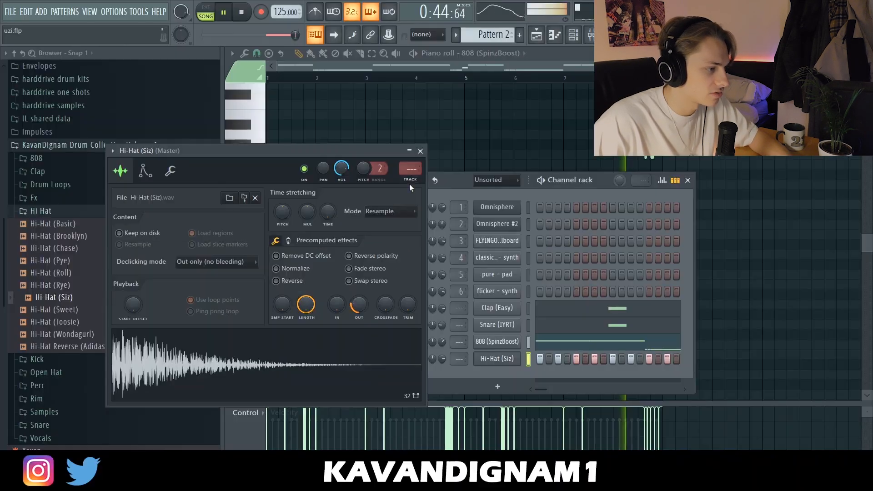
left_click(534, 27)
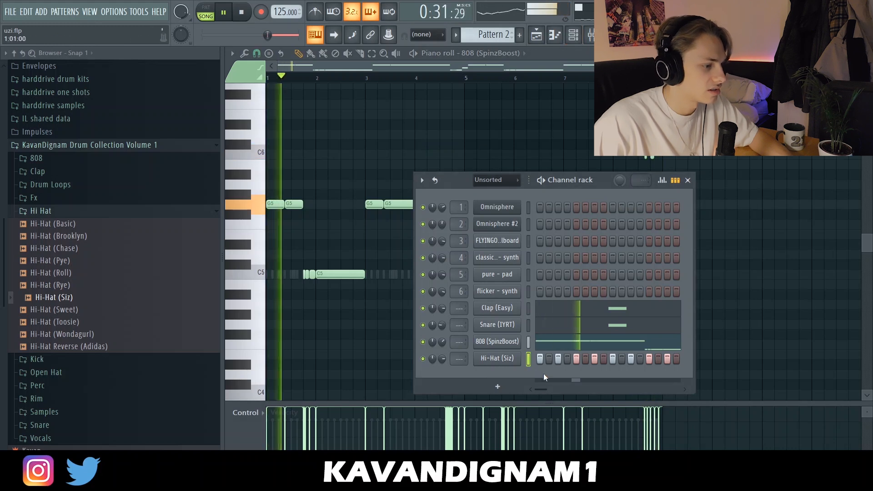
left_click(557, 39)
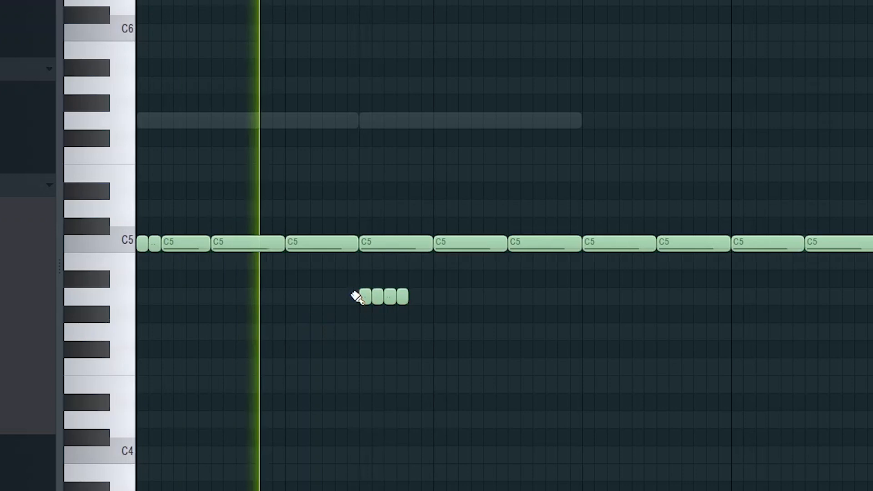
scroll(354, 296, "down", 3)
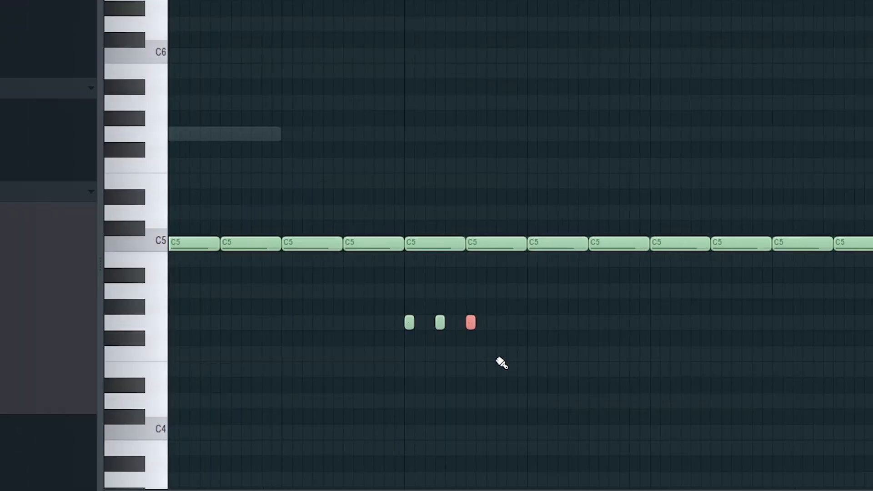
scroll(502, 350, "down", 3)
key("space")
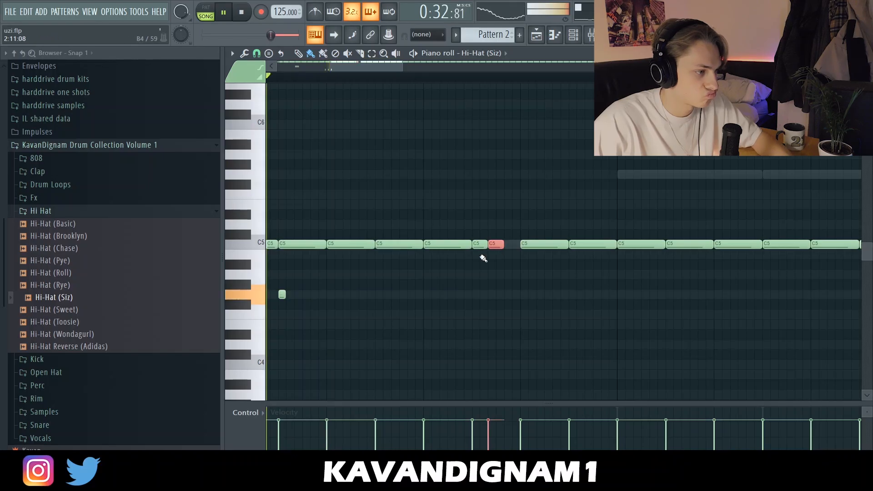
Clear the hi-hats from bar 3 onward and rebuild a legato four-bar phrase with a descending roll in bar 3.
left_click_drag(709, 288, 368, 163)
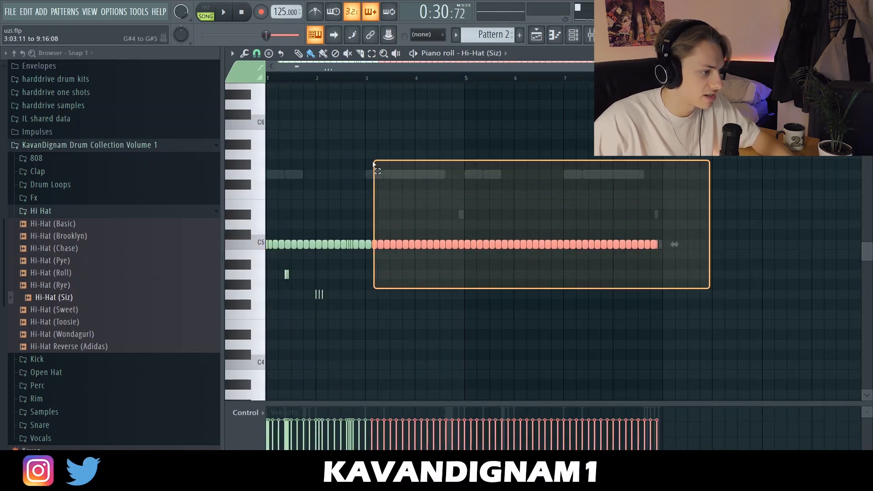
key("Delete")
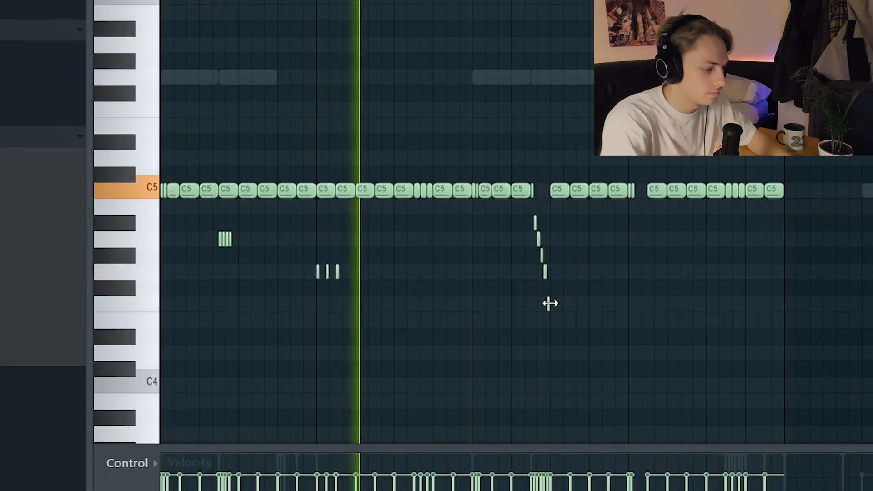
key("ctrl+l")
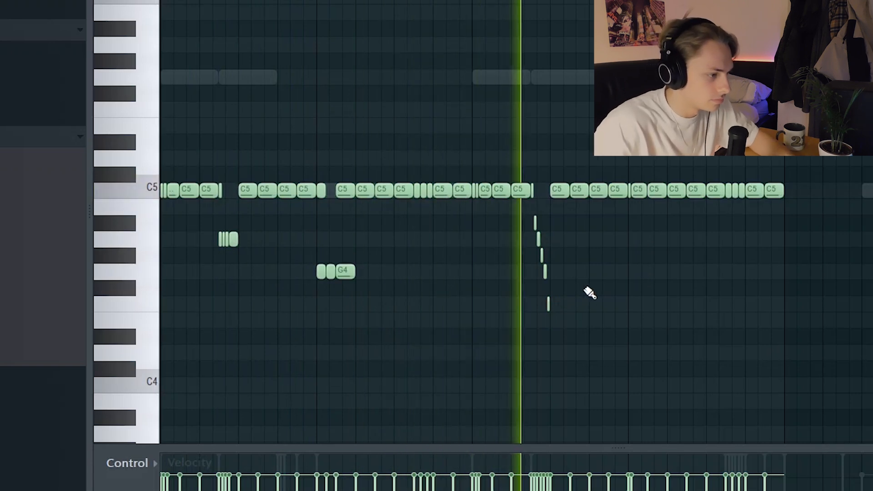
Duplicate the four-bar hi-hat phrase to fill eight bars and randomize its note velocities.
scroll(712, 298, "up", 3)
scroll(712, 298, "up", 2)
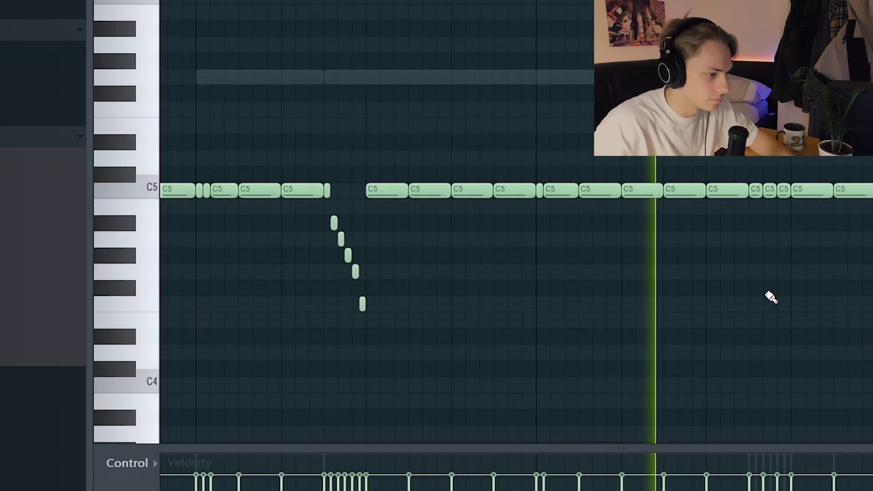
scroll(785, 294, "down", 1)
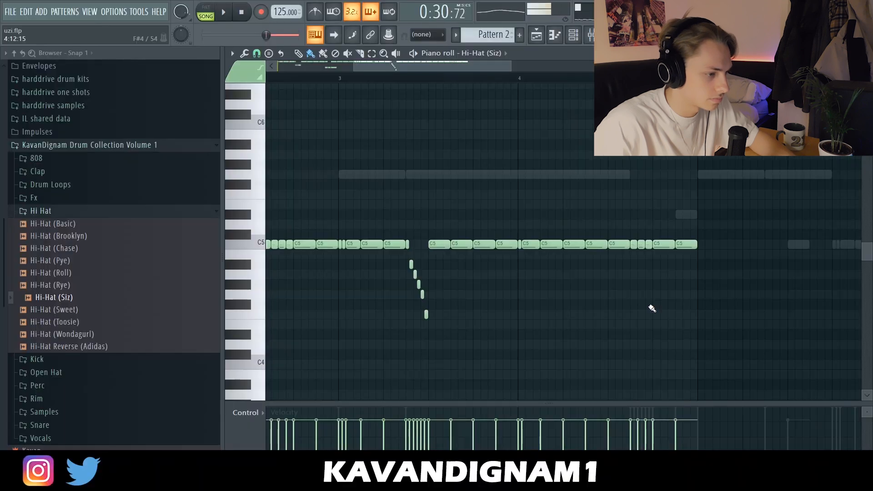
scroll(785, 294, "down", 3)
scroll(653, 307, "down", 3)
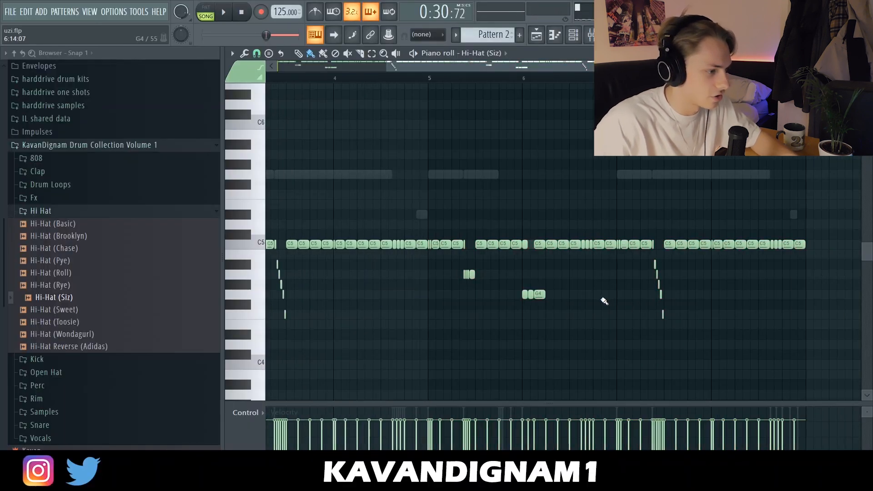
key("alt+r")
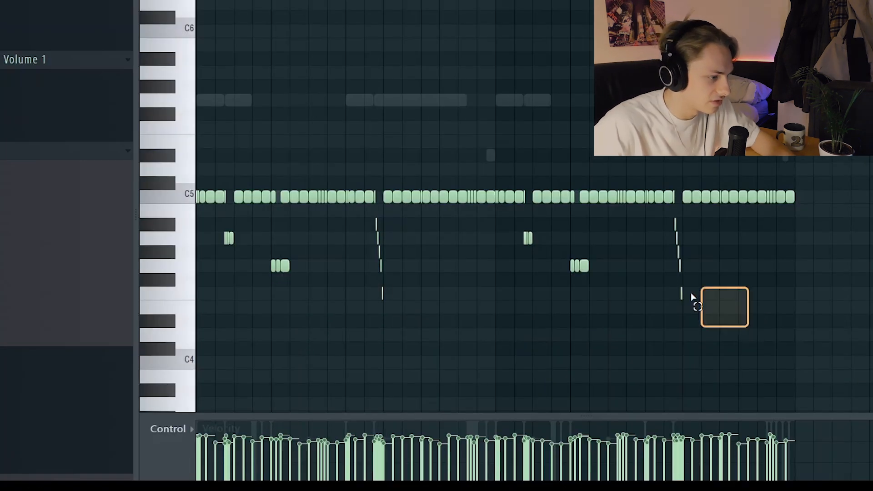
left_click_drag(691, 297, 210, 221)
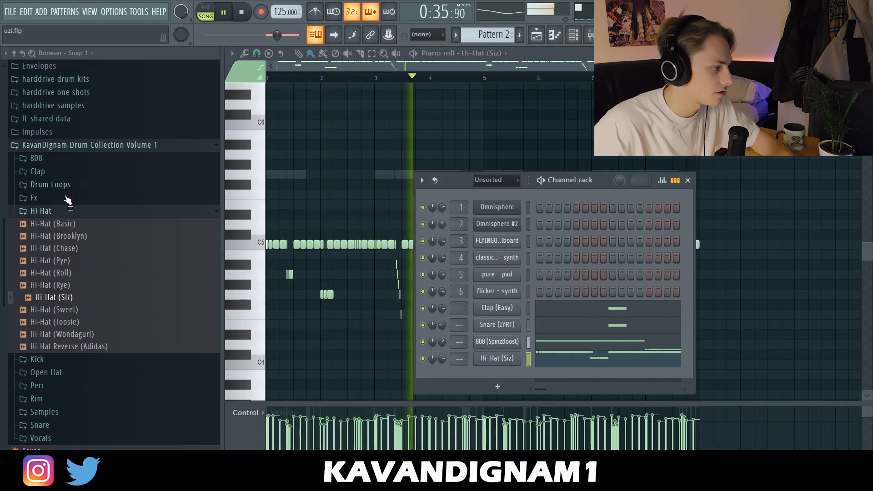
Add the Kick (12) sample as a new channel and place four kick hits on B4 across the first four bars.
left_click_drag(53, 237, 125, 259)
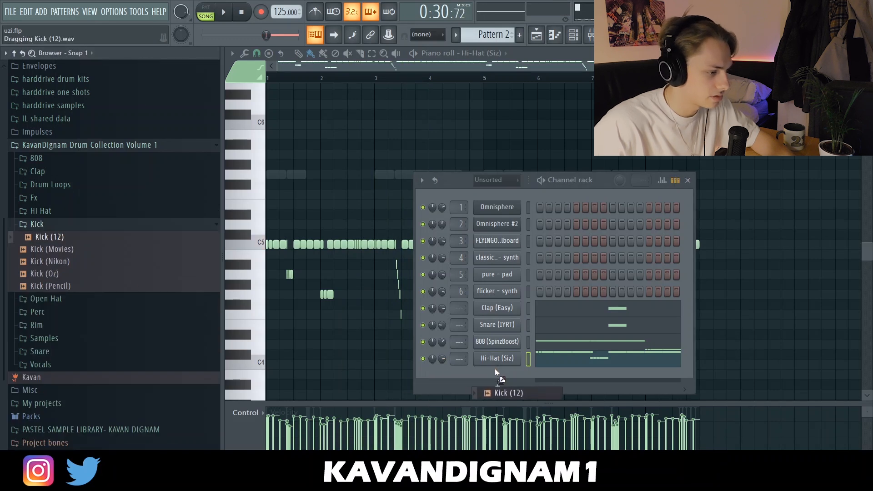
left_click_drag(496, 372, 546, 384)
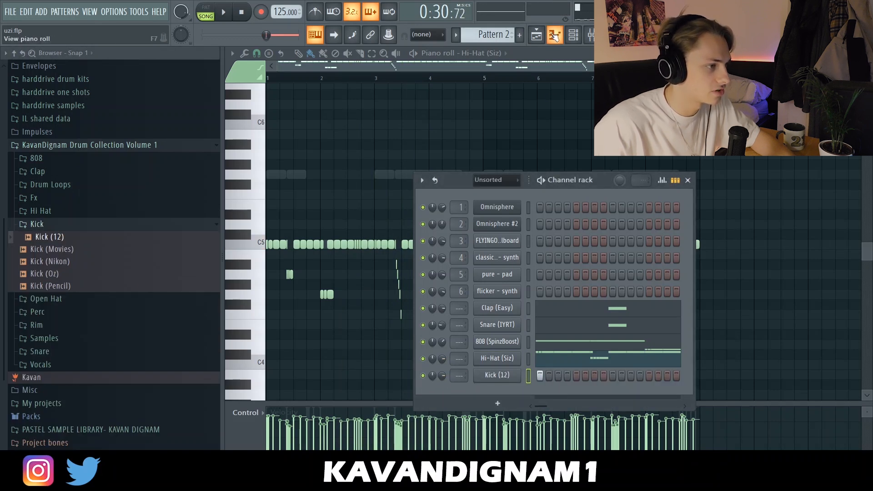
left_click(555, 35)
left_click(257, 53)
left_click(264, 72)
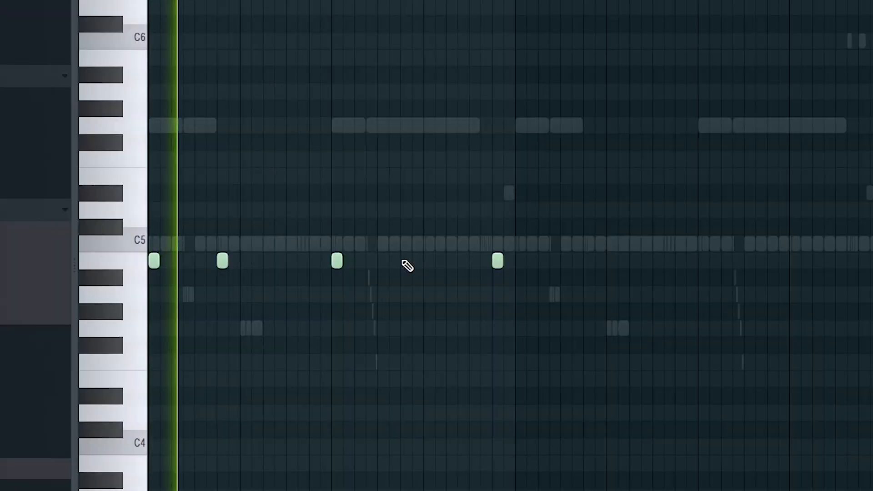
Add another kick hit on B4 near the end of bar 3.
left_click(418, 254)
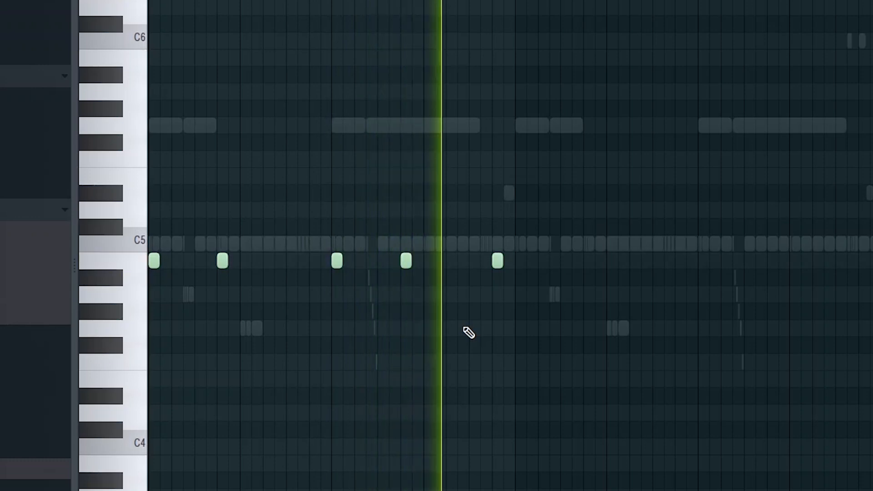
key("space")
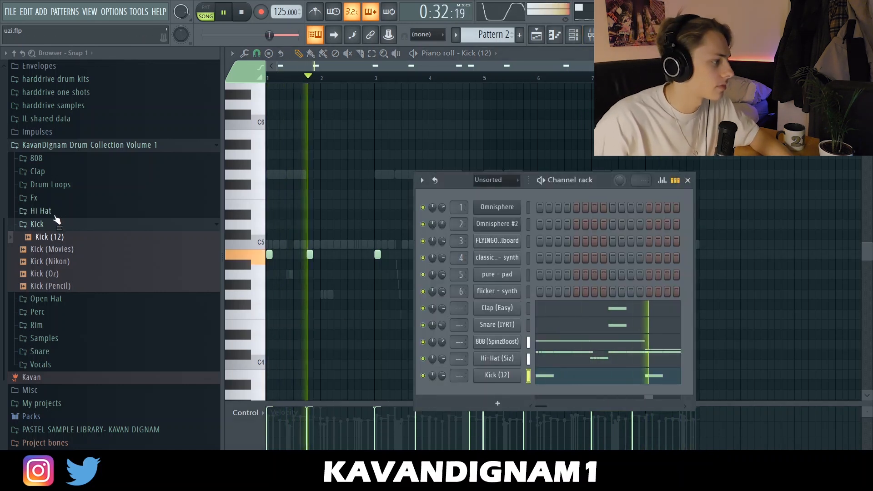
Add the Open Hat (Glue) sample with C5 hits starting bars 1 and 5, plus Open Hat (Basic) as another channel.
left_click(56, 223)
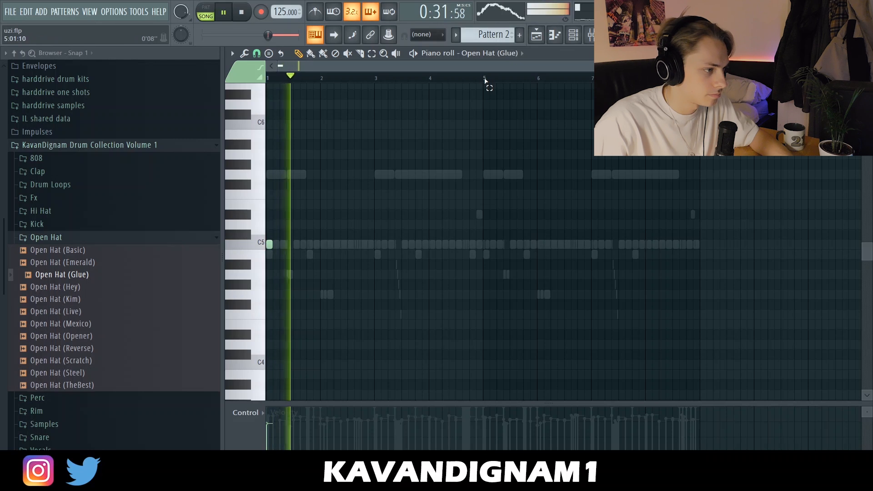
left_click(573, 37)
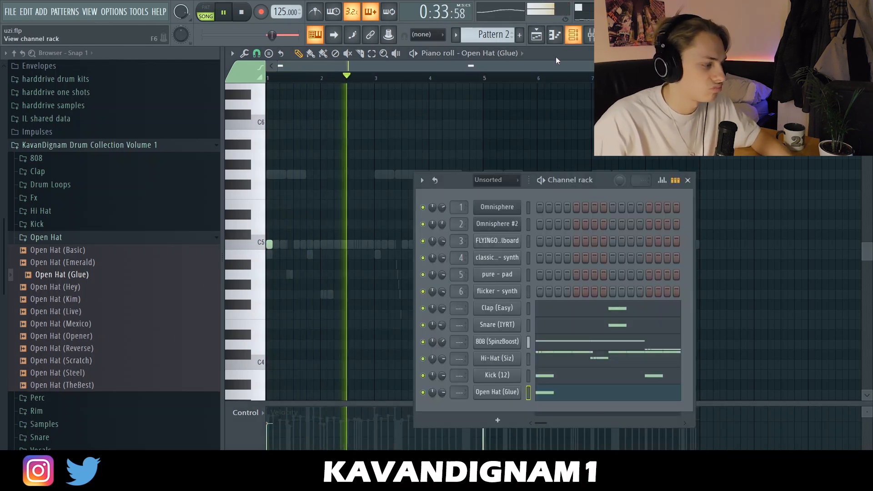
key("space")
left_click_drag(66, 385, 555, 425)
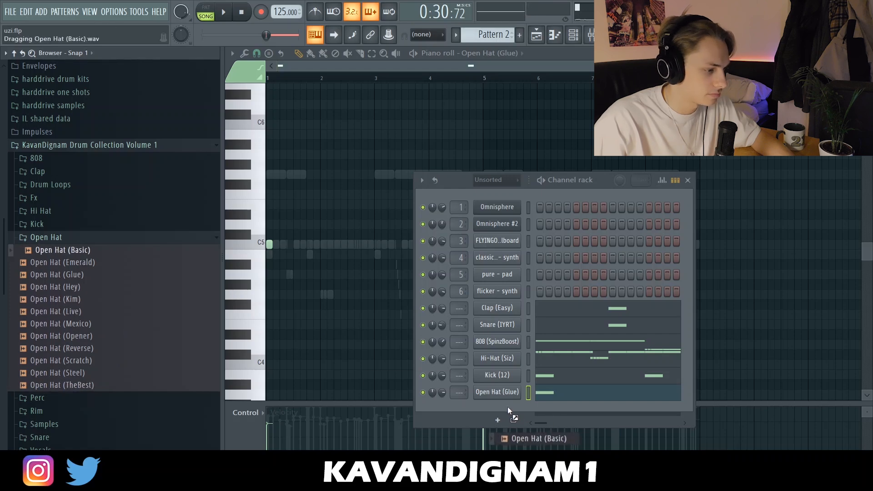
left_click_drag(508, 409, 500, 409)
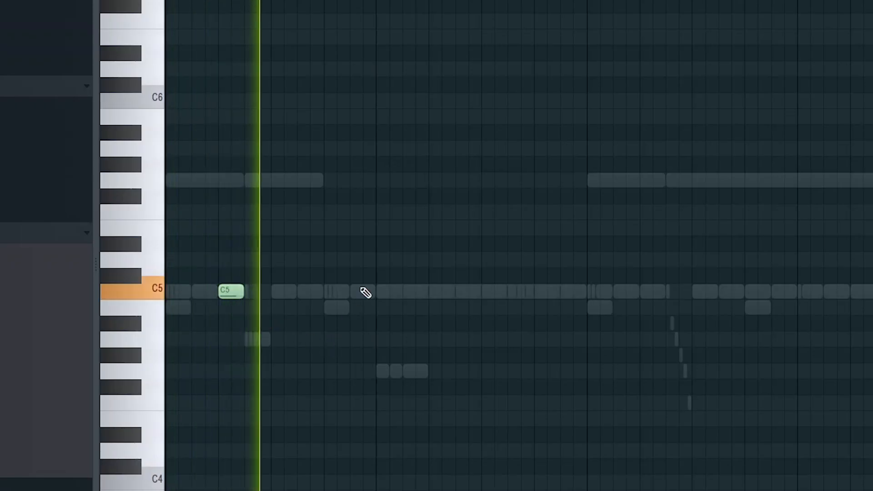
Place Open Hat (Basic) hits on C5 at beat 2 of bars 1 and 2, repeating the phrase to fill eight bars.
left_click(431, 291)
scroll(458, 331, "down", 2)
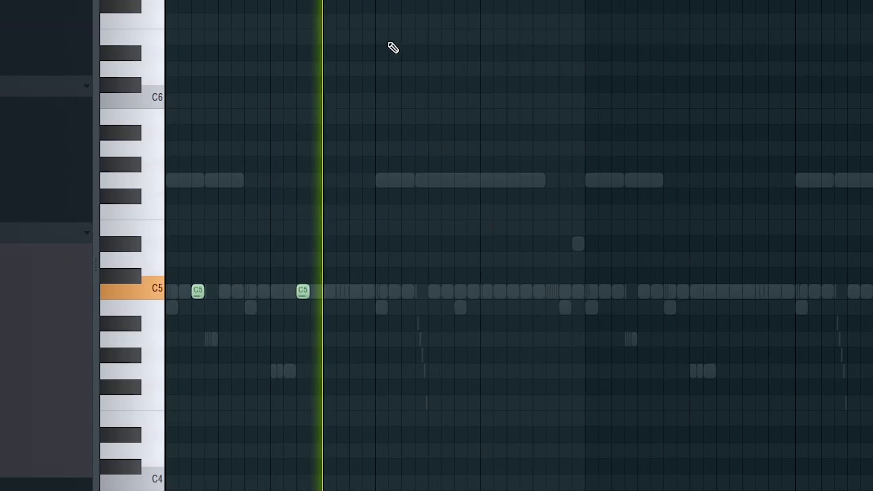
left_click_drag(166, 1, 375, 1)
key("ctrl+b")
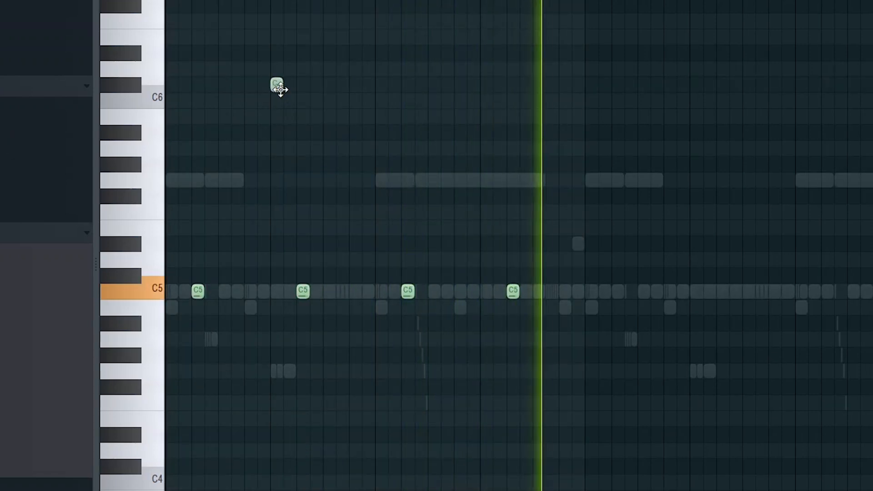
key("space")
left_click(280, 89)
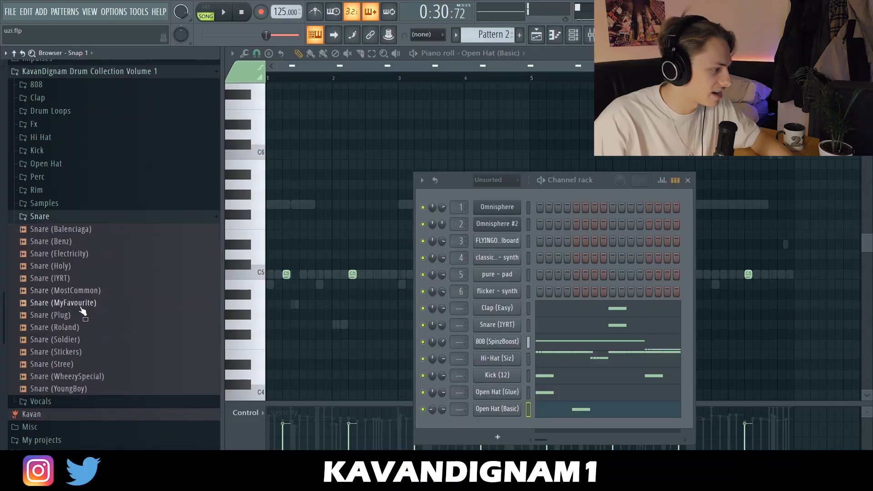
Layer the Snare (MyFavourite) sample below Clap (Easy) using a copy of the clap pattern, and adjust its channel volume.
left_click_drag(83, 311, 508, 324)
left_click(530, 309)
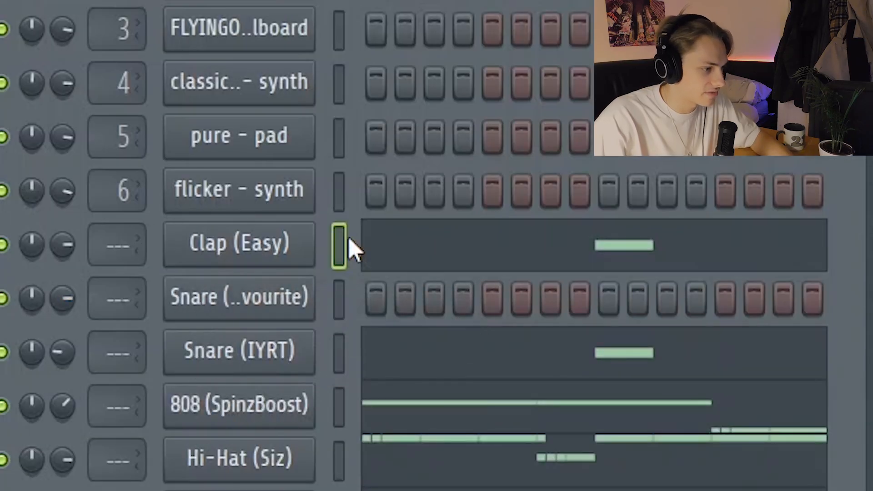
left_click(338, 298)
key("space")
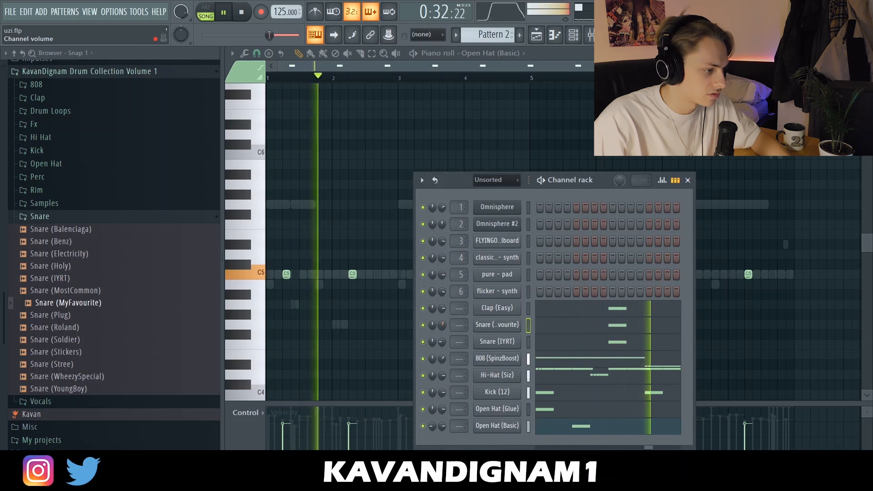
left_click_drag(442, 324, 442, 324)
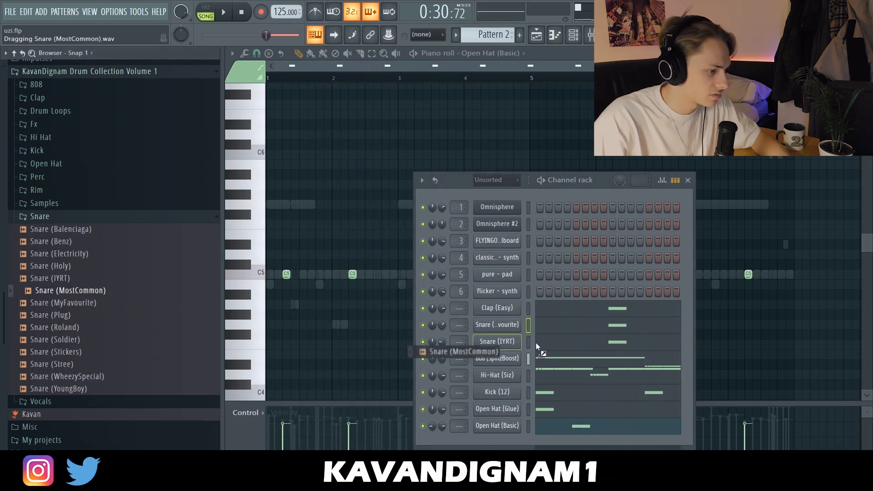
Add the Snare (MostCommon) sample as a channel and place C5 hits in bars 2, 3 and 4, repeated to fill eight bars.
left_click_drag(506, 333, 506, 336)
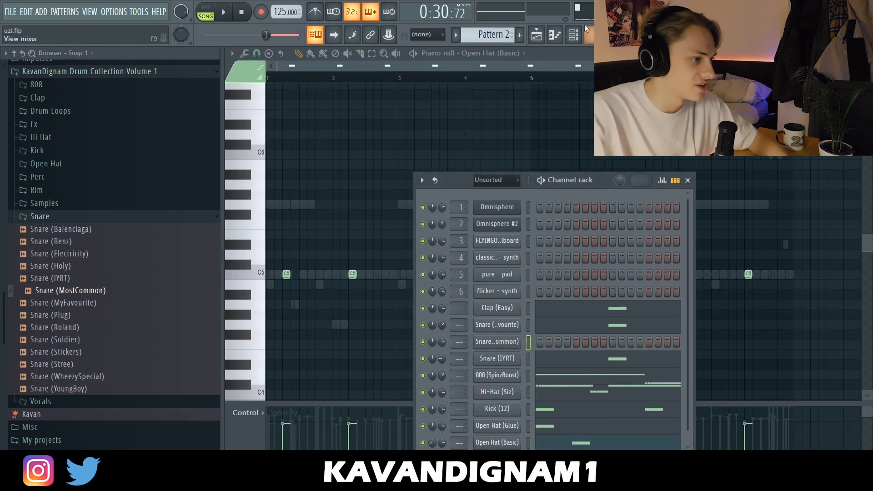
left_click(572, 33)
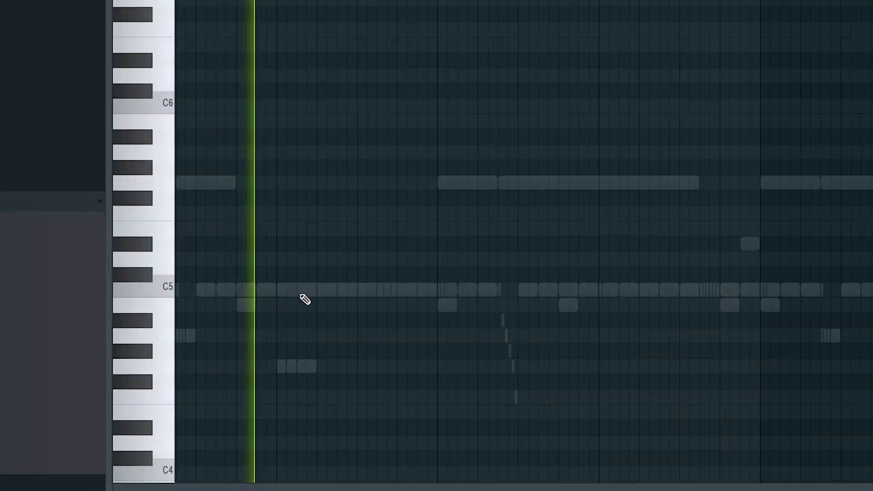
left_click(342, 274)
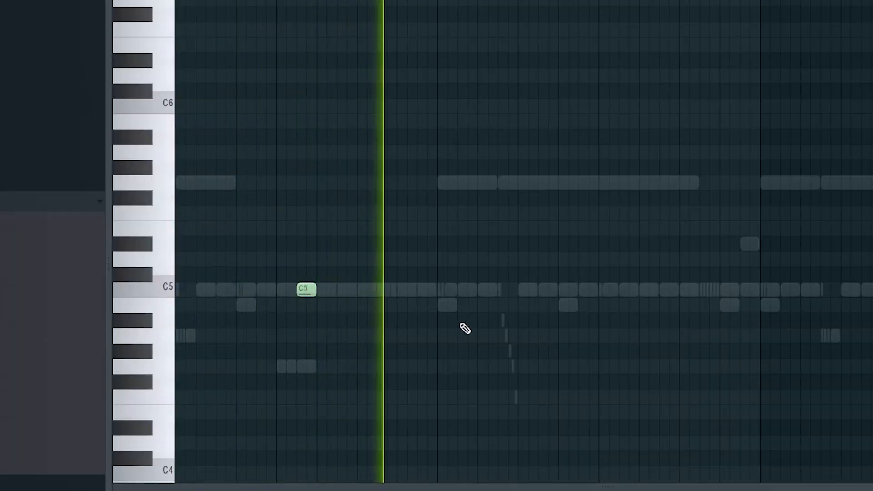
scroll(530, 327, "down", 1)
left_click(539, 295)
left_click(569, 296)
scroll(563, 320, "down", 1)
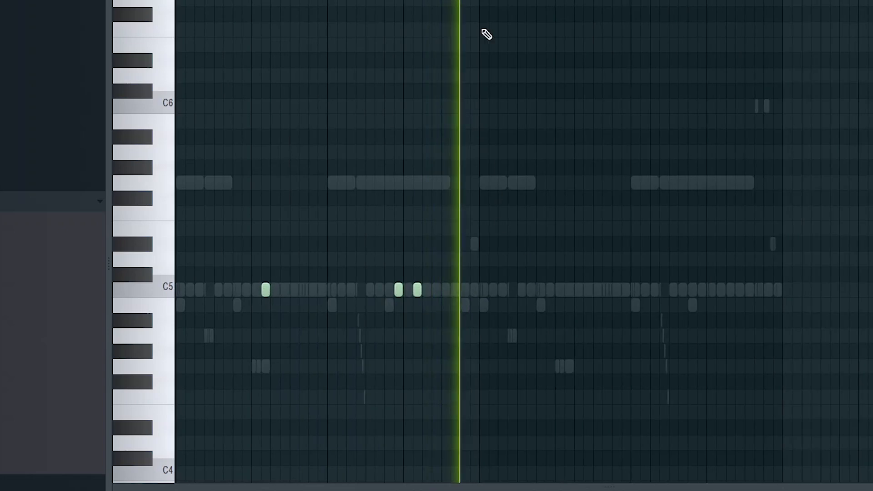
key("ctrl+a")
key("ctrl+b")
key("ctrl+d")
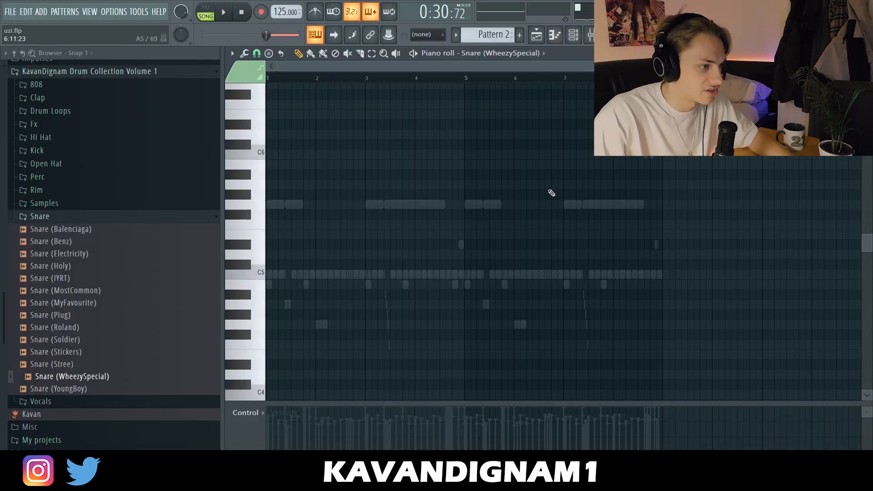
Draw a descending Snare (WheezySpecial) roll in bar 8, going from D#5 through C5 and A#4 to three G#4 hits.
scroll(552, 193, "up", 4)
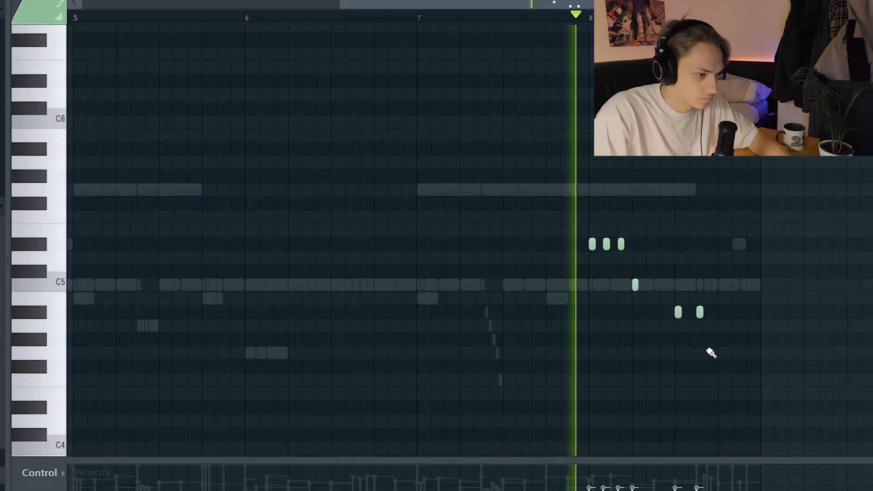
scroll(708, 349, "up", 3)
left_click(736, 342)
left_click(767, 342)
key("space")
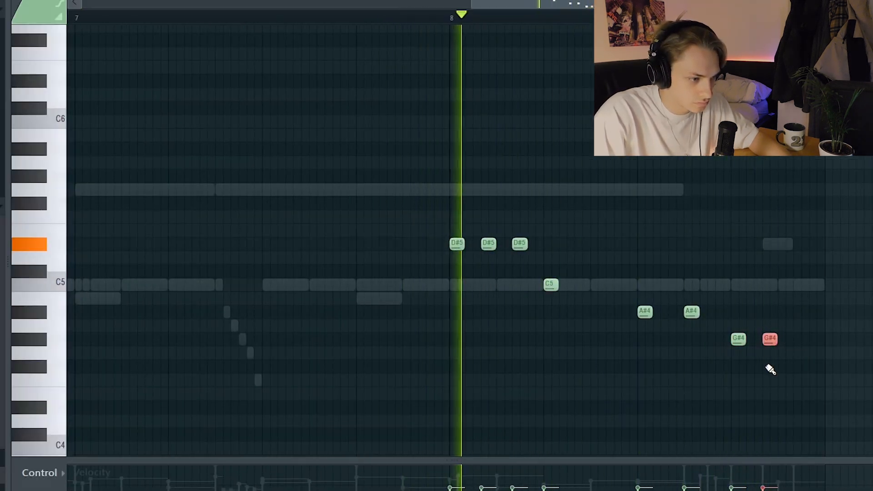
scroll(766, 364, "up", 3)
right_click(773, 341)
key("space")
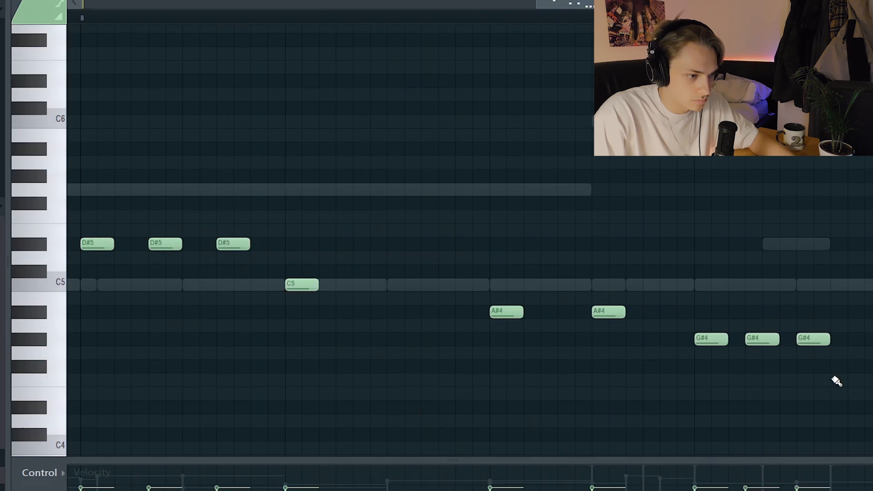
key("space")
Tighten the three G#4 snare hits and place a final F4 hit directly after them.
scroll(849, 390, "down", 4)
scroll(857, 386, "up", 3)
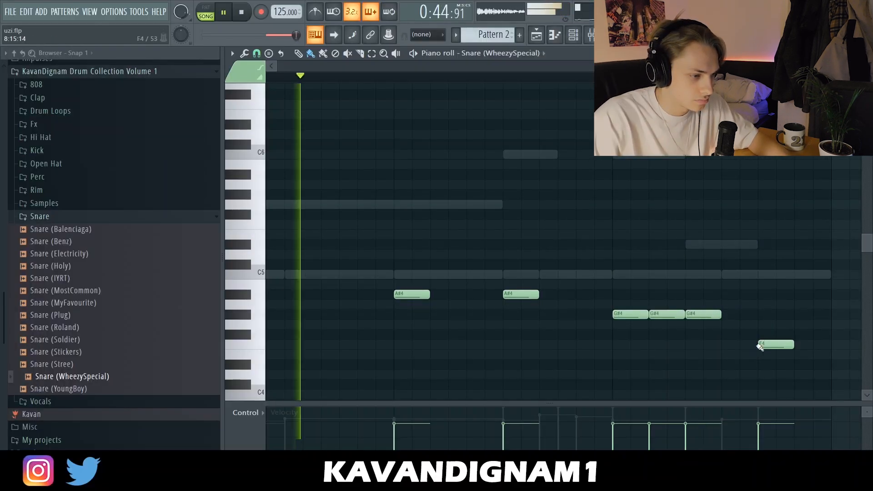
left_click_drag(760, 347, 749, 343)
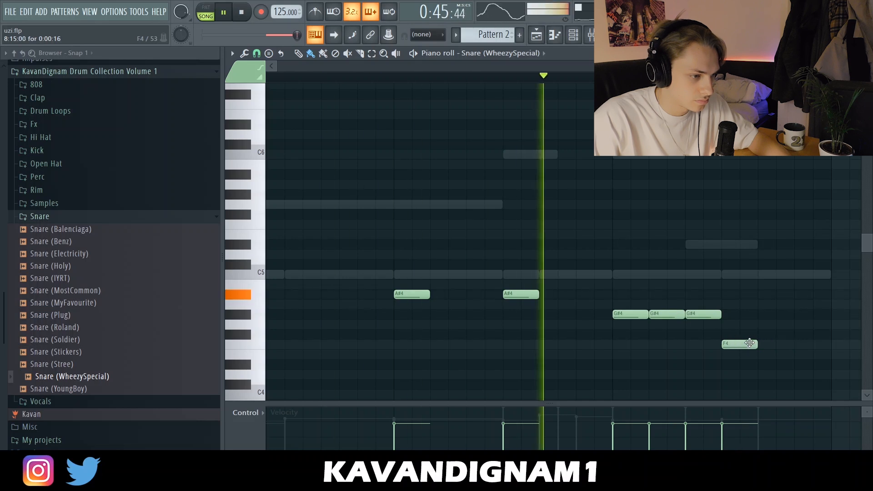
scroll(748, 343, "down", 3)
key("space")
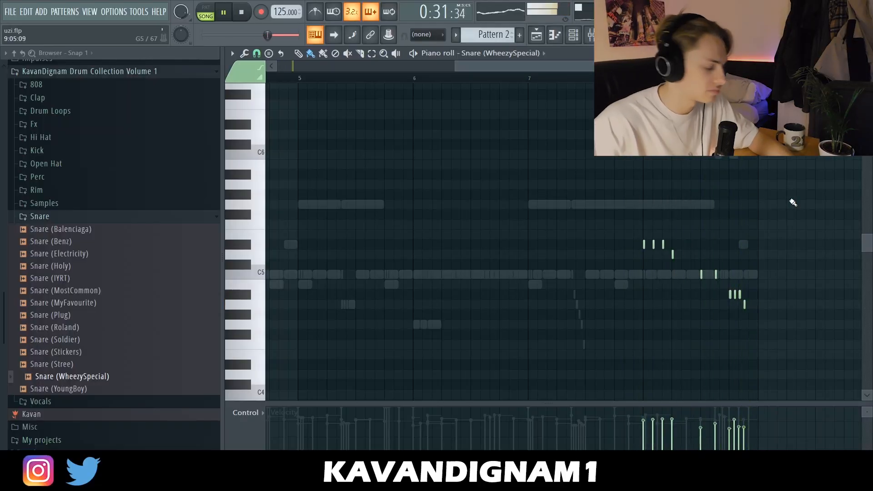
Add a Reverse block over steps 9 and 10 in Effectrix on the Hi-Hat (Siz) mixer track.
left_click(57, 217)
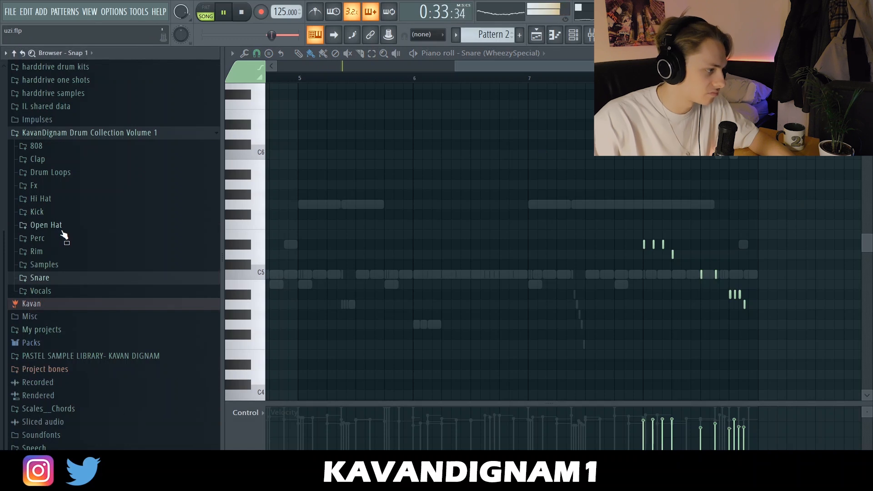
left_click(574, 35)
scroll(601, 253, "down", 2)
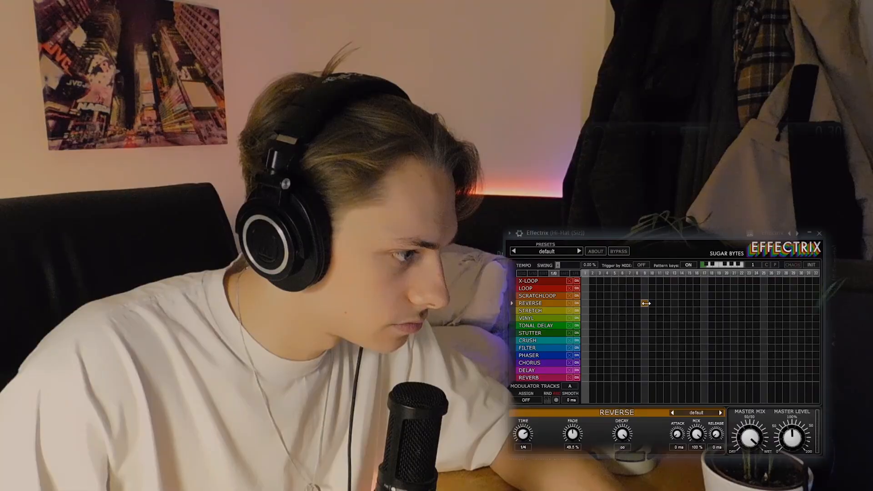
left_click(647, 303)
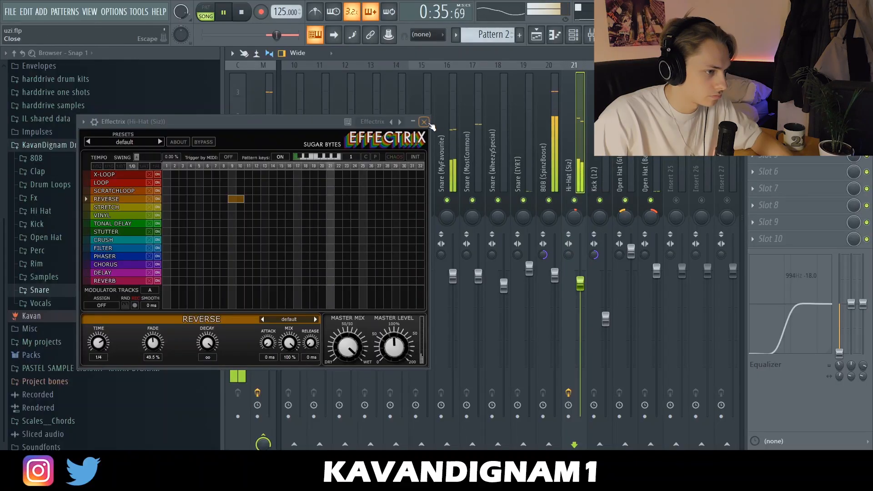
left_click(424, 122)
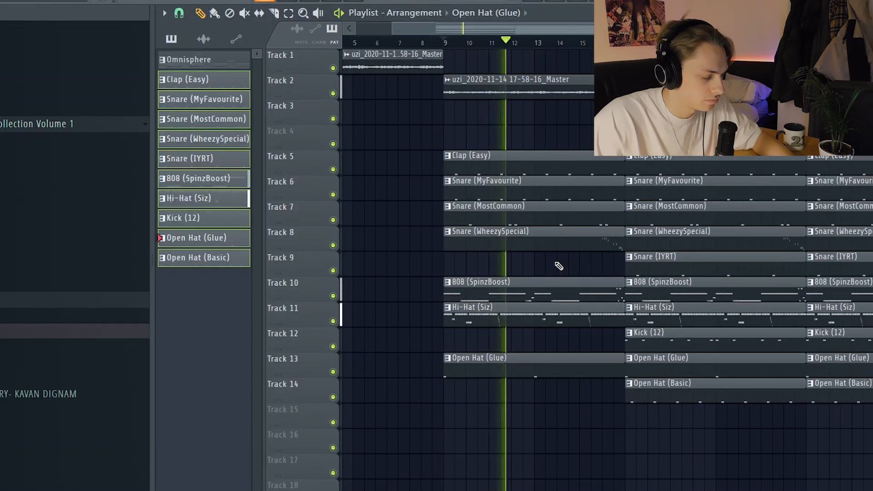
Delete the Open Hat (Basic) and Snare (WheezySpecial) clips at bar 25, and every drum clip except Snare (WheezySpecial) at bar 33.
scroll(558, 267, "down", 3)
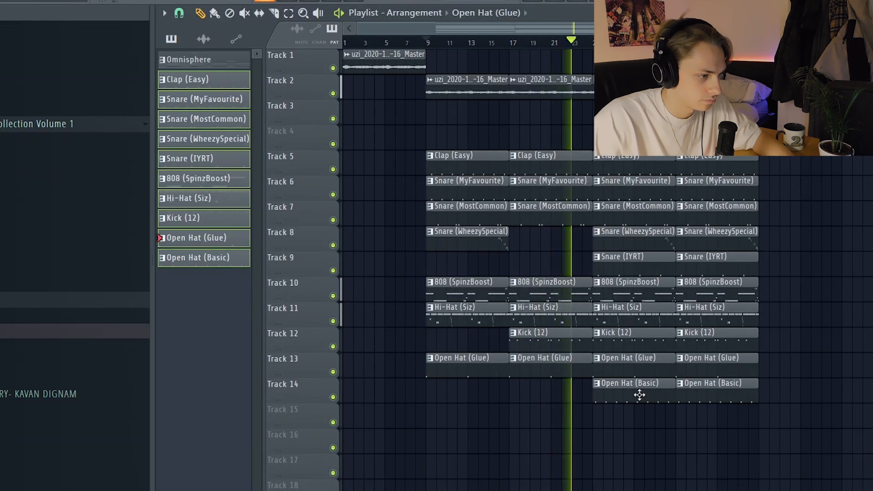
right_click(639, 395)
right_click(641, 249)
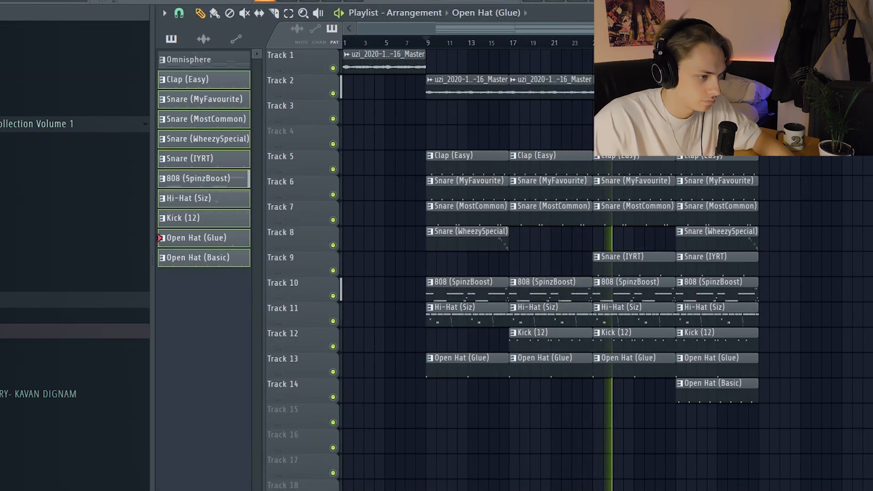
right_click(717, 394)
right_click(717, 214)
left_click(718, 87)
Select the patterns from Clap (Easy) through Open Hat (Glue) and place them in the playlist at bars 41 and 49.
left_click(170, 39)
left_click(203, 87)
left_click(205, 238, "shift")
left_click(765, 164)
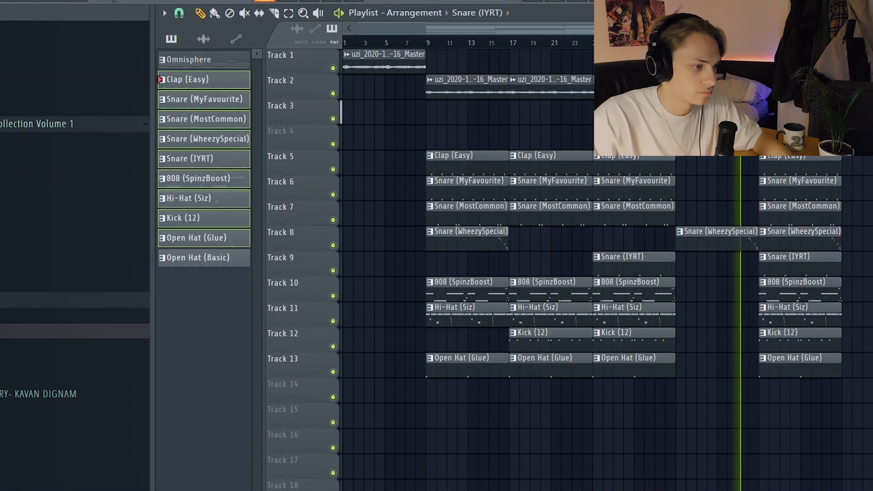
left_click(848, 164)
scroll(852, 353, "down", 2)
scroll(851, 352, "down", 2)
left_click_drag(733, 271, 764, 272)
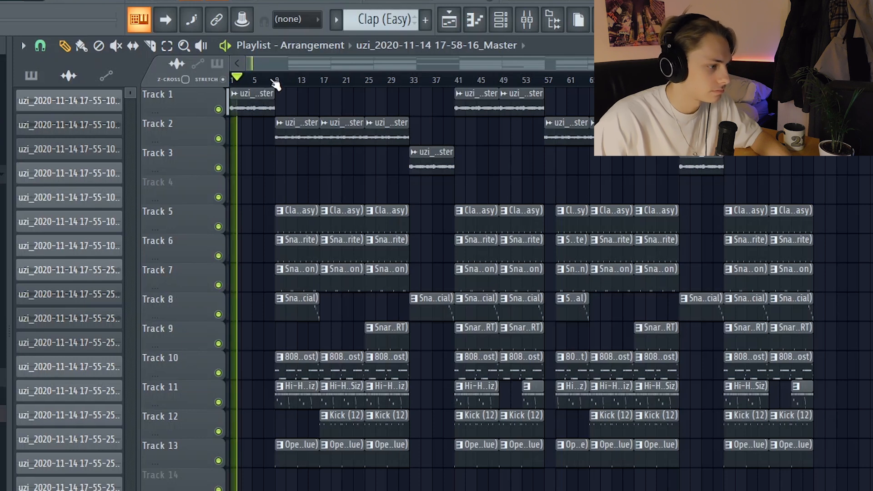
Play back the arrangement from bar 33 and around bar 40 to check the breakdown and the drums' return.
scroll(291, 136, "up", 2)
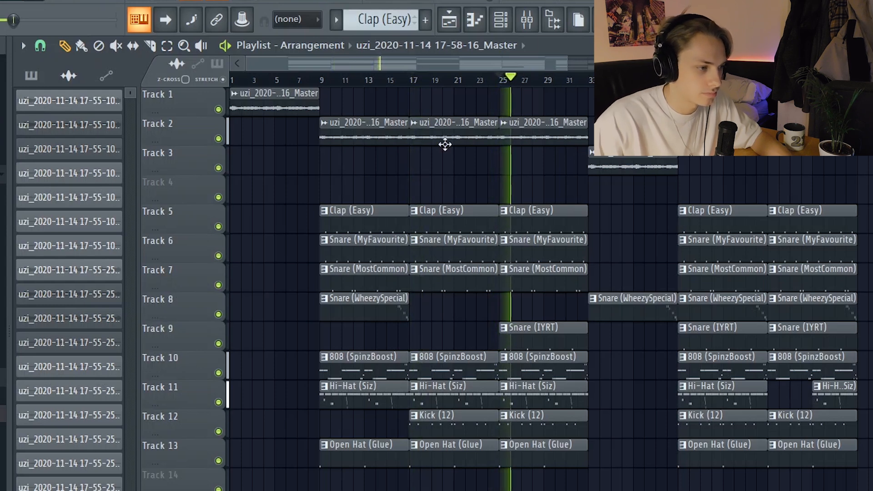
left_click(591, 81)
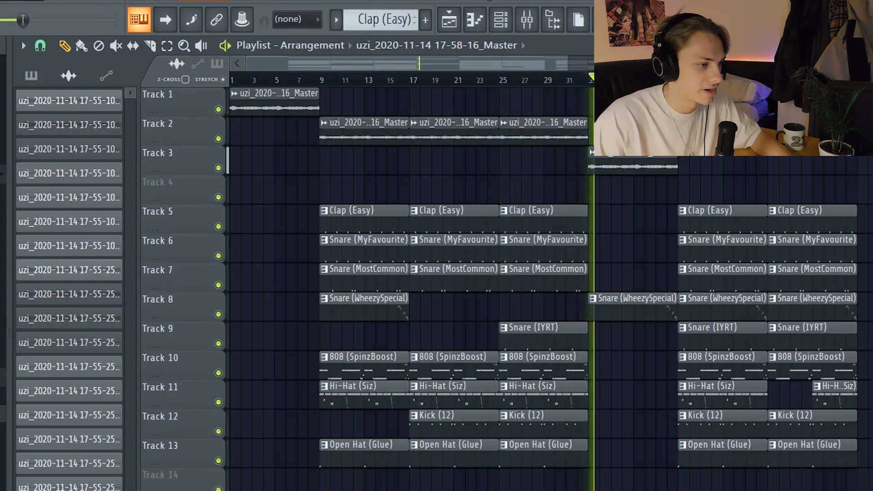
left_click(665, 81)
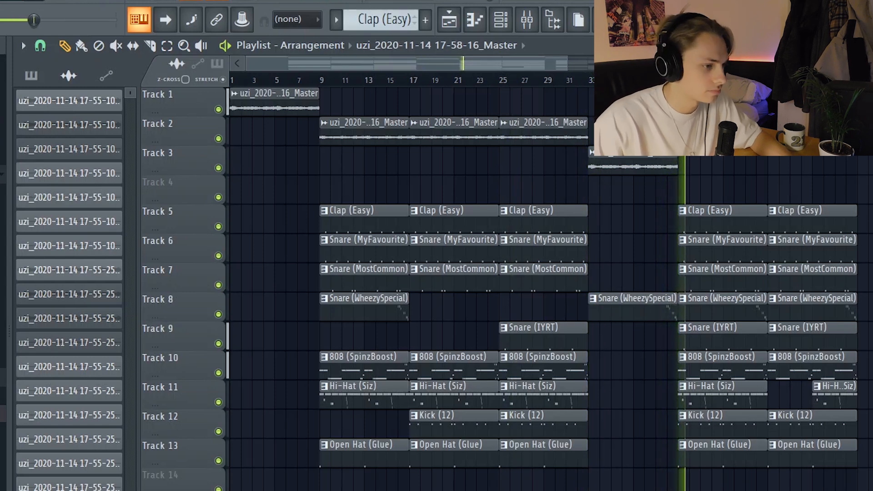
scroll(765, 252, "down", 2)
scroll(748, 276, "up", 4)
key("space")
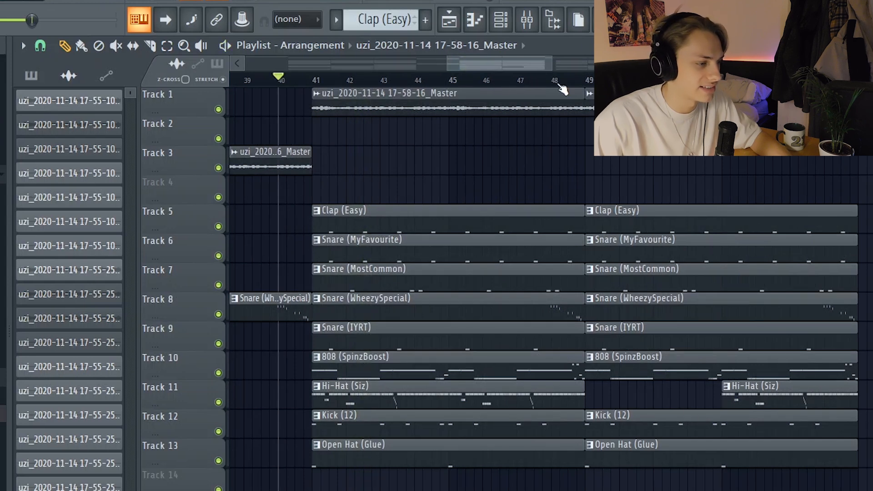
Play back the arrangement from bar 48 and delete the Snare (WheezySpecial) clip at bar 49.
left_click(515, 87)
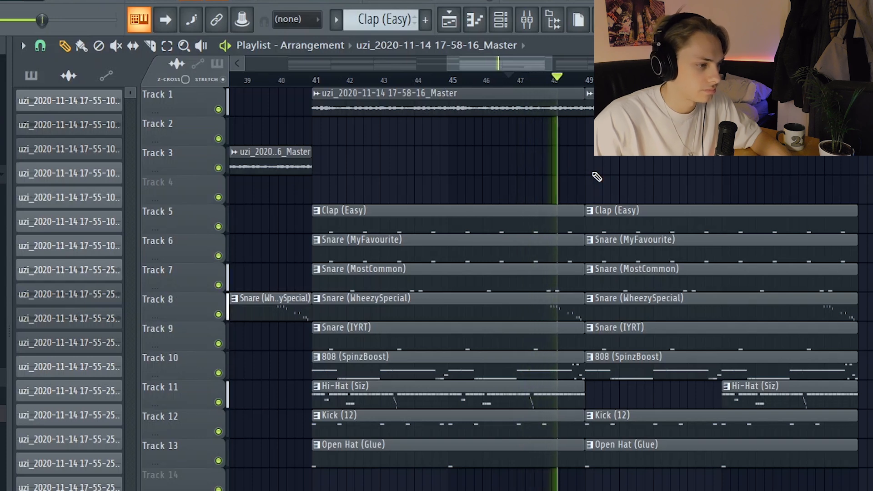
scroll(631, 168, "down", 1, "ctrl")
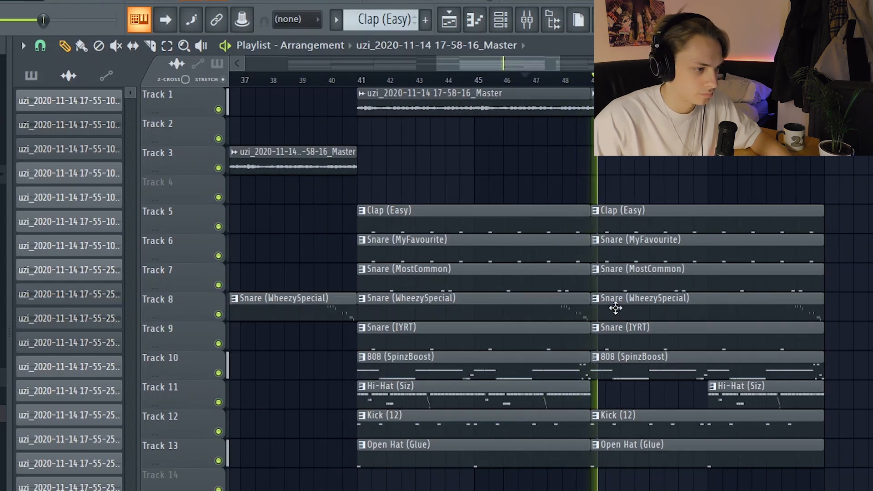
scroll(637, 305, "down", 2, "ctrl")
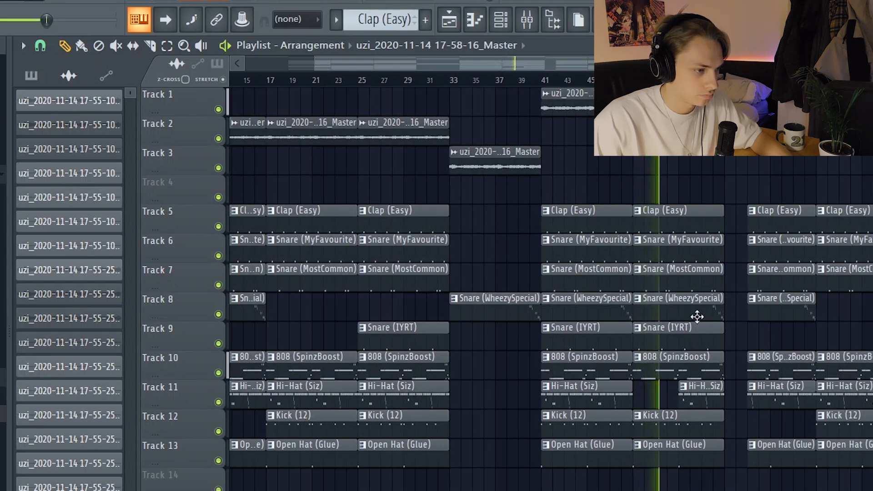
scroll(707, 327, "up", 2, "ctrl")
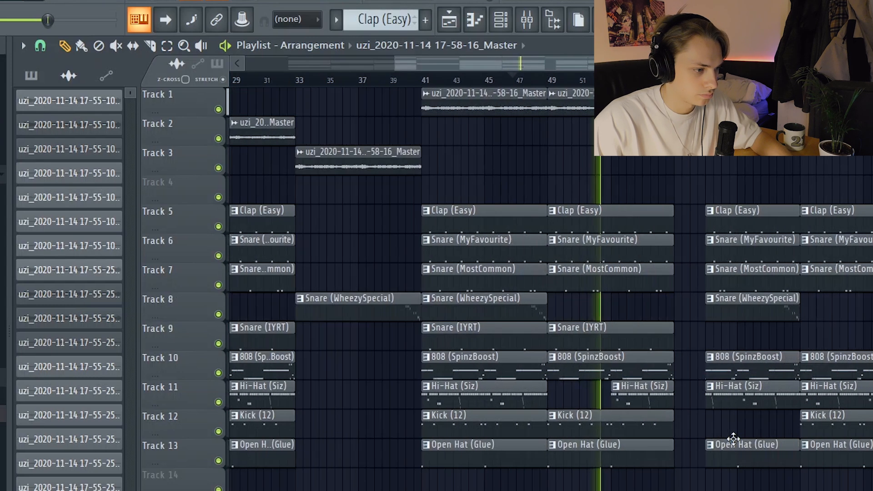
scroll(662, 458, "up", 2, "ctrl")
key("space")
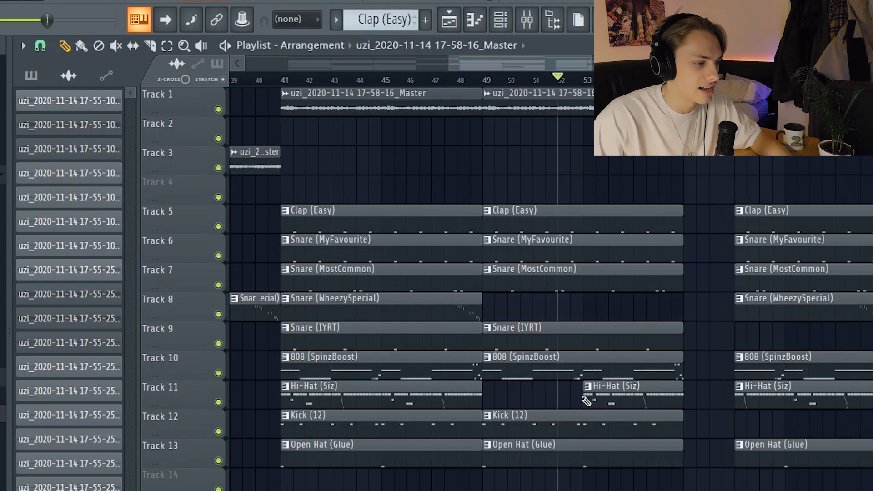
Play back the arrangement from bar 52 to about bar 59 to check the Hi-Hat (Siz) return and drum gap, and review the whole arrangement.
key("space")
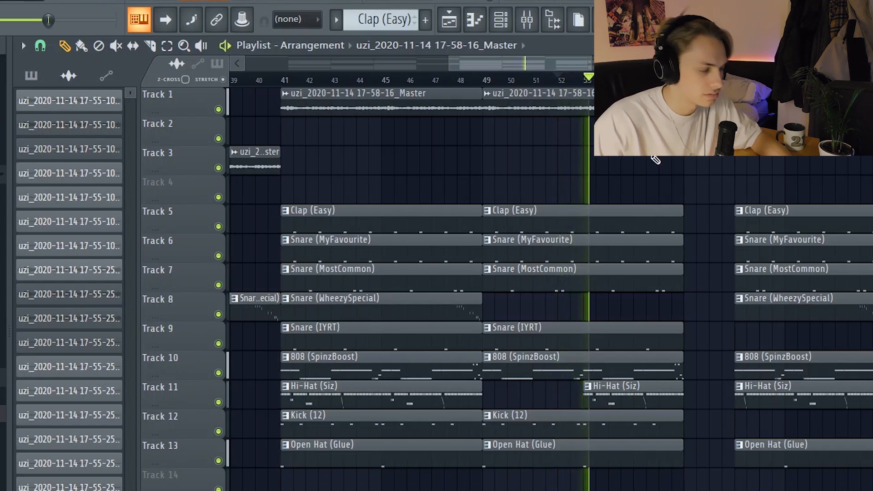
scroll(660, 181, "down", 2, "ctrl")
scroll(660, 181, "down", 2, "ctrl")
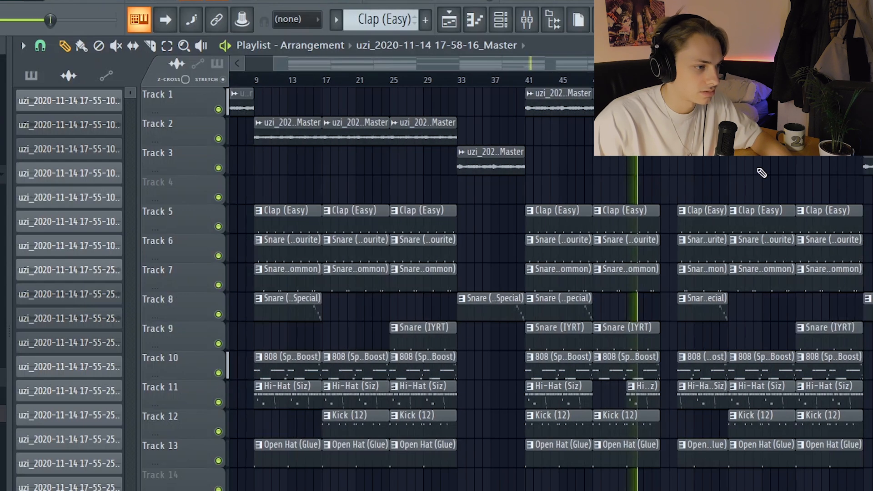
scroll(731, 159, "up", 3, "ctrl")
scroll(636, 187, "up", 2, "ctrl")
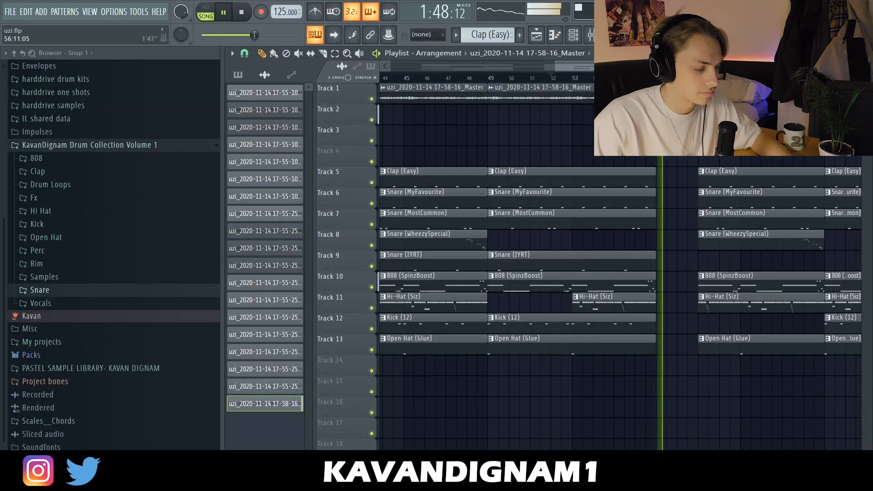
scroll(718, 136, "down", 2, "ctrl")
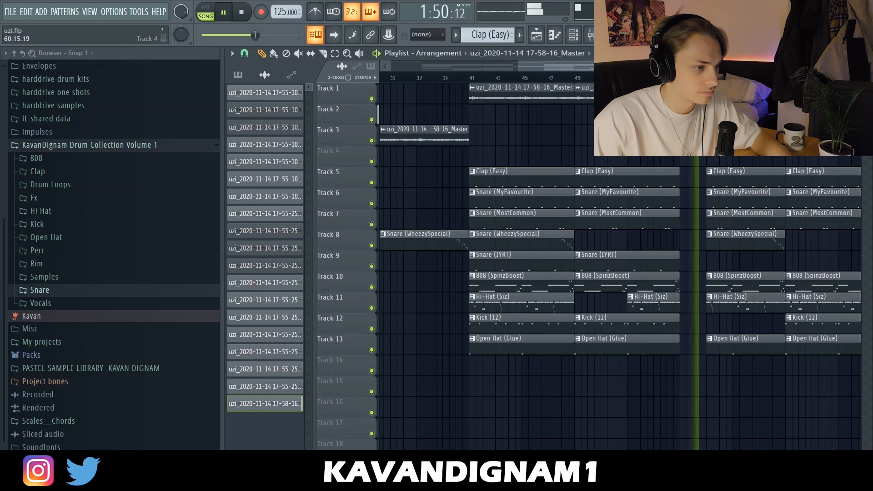
scroll(795, 188, "down", 4, "ctrl")
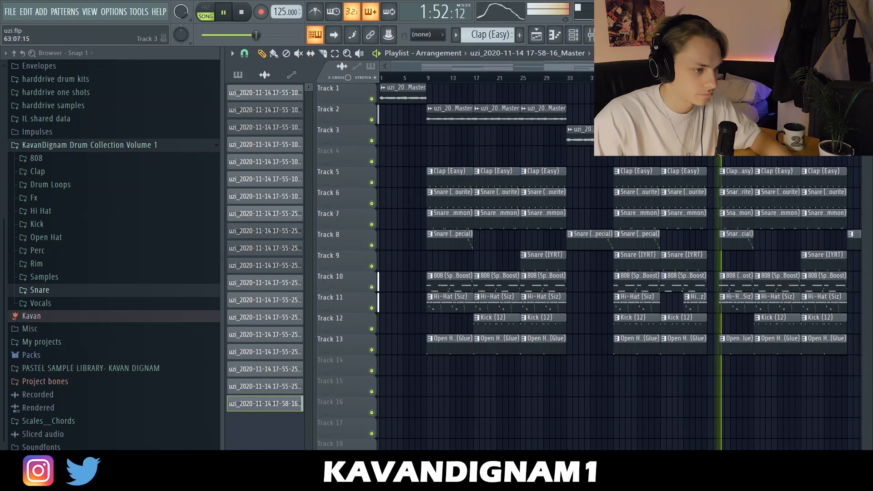
key("space")
scroll(809, 313, "up", 4, "ctrl")
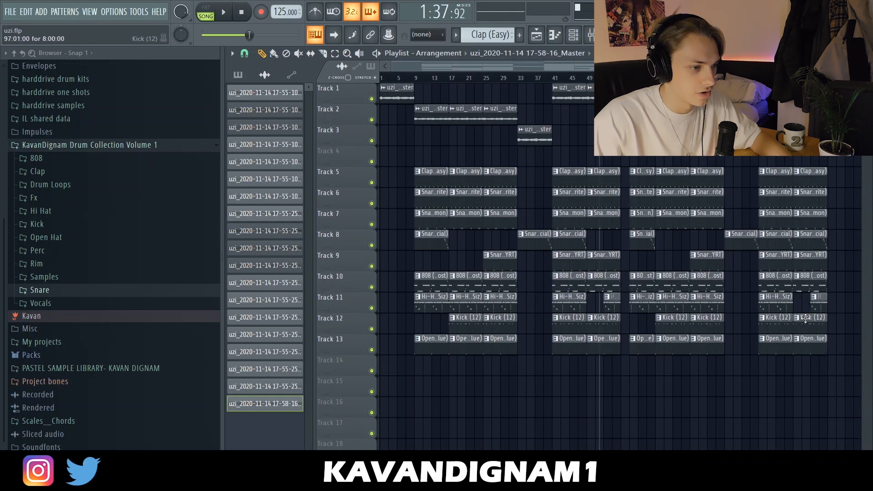
scroll(813, 298, "down", 3, "ctrl")
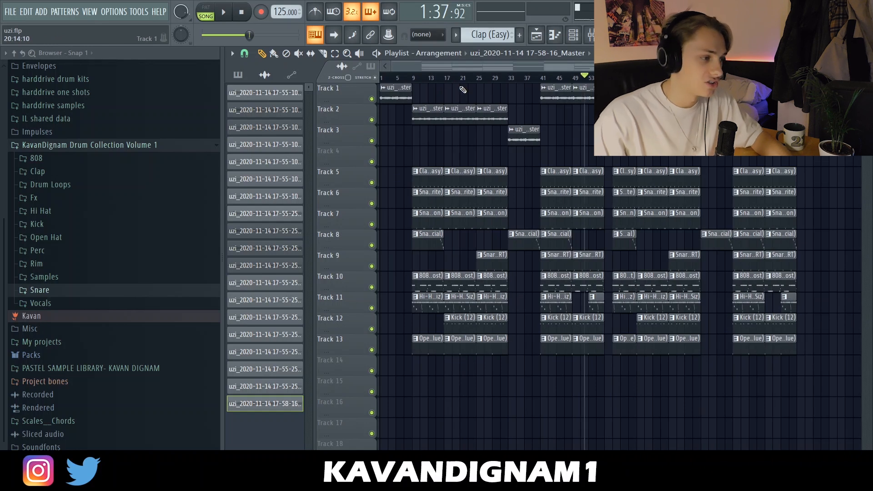